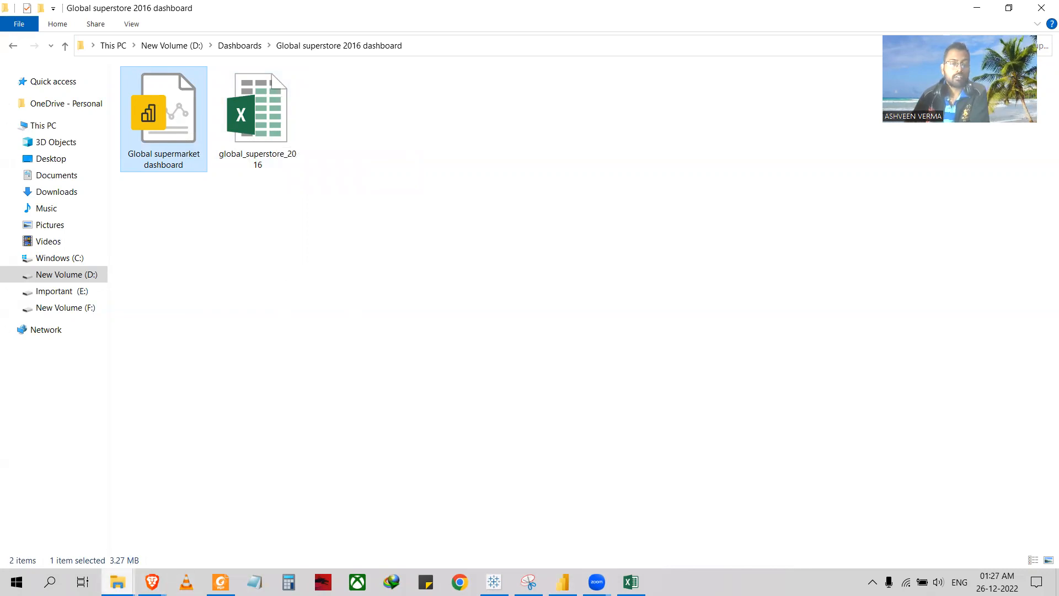
- Switch to the Brave browser and look over the Global Superstore dataset page on Kaggle, from its title to the data tables
left_click(182, 551)
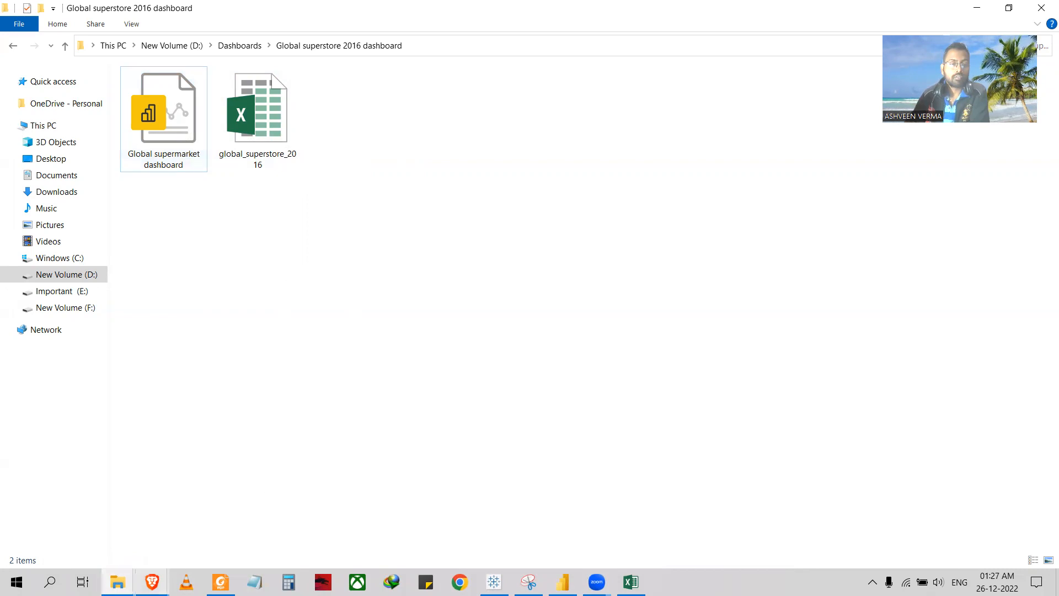
left_click(78, 521)
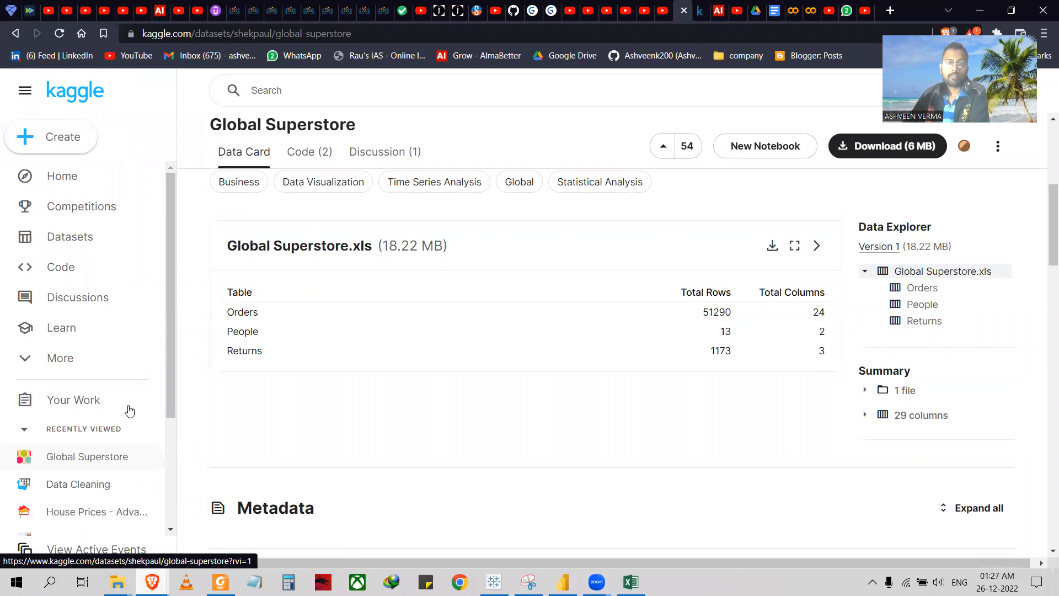
scroll(232, 265, "up", 1)
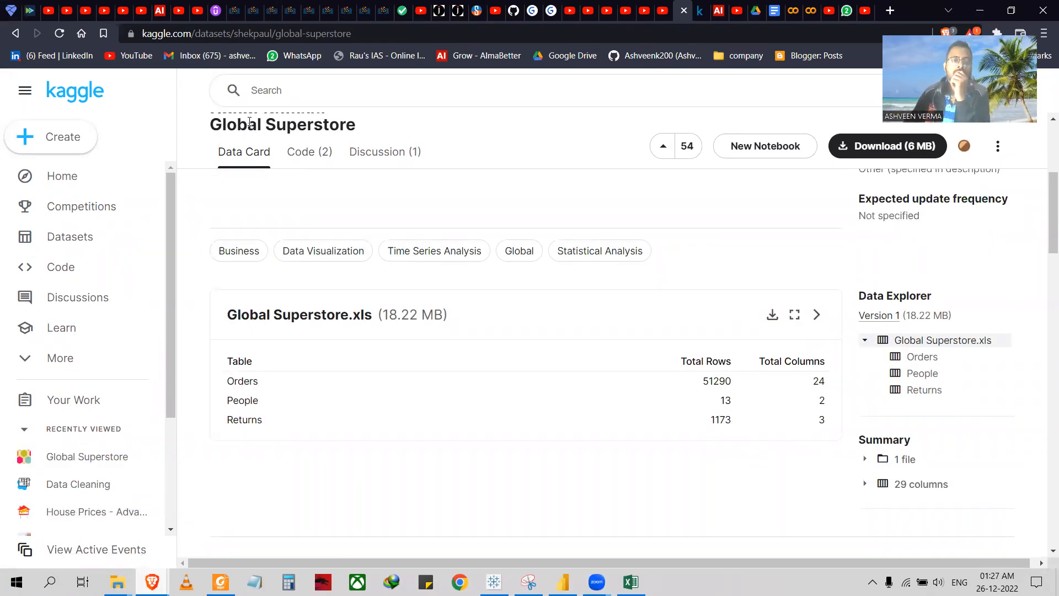
left_click_drag(217, 124, 345, 151)
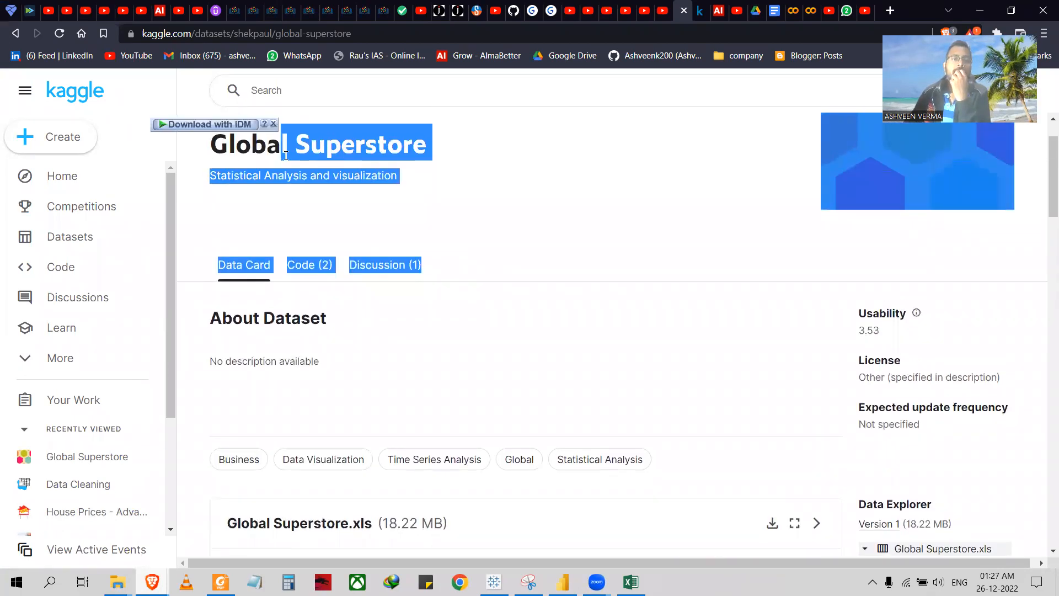
left_click(442, 138)
scroll(414, 214, "down", 4)
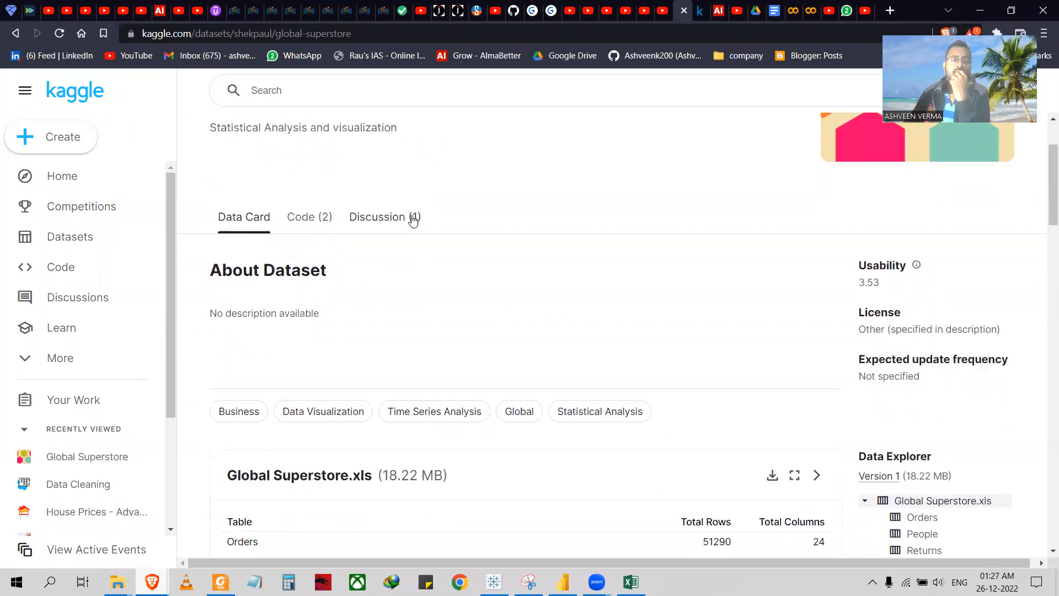
scroll(276, 406, "down", 1)
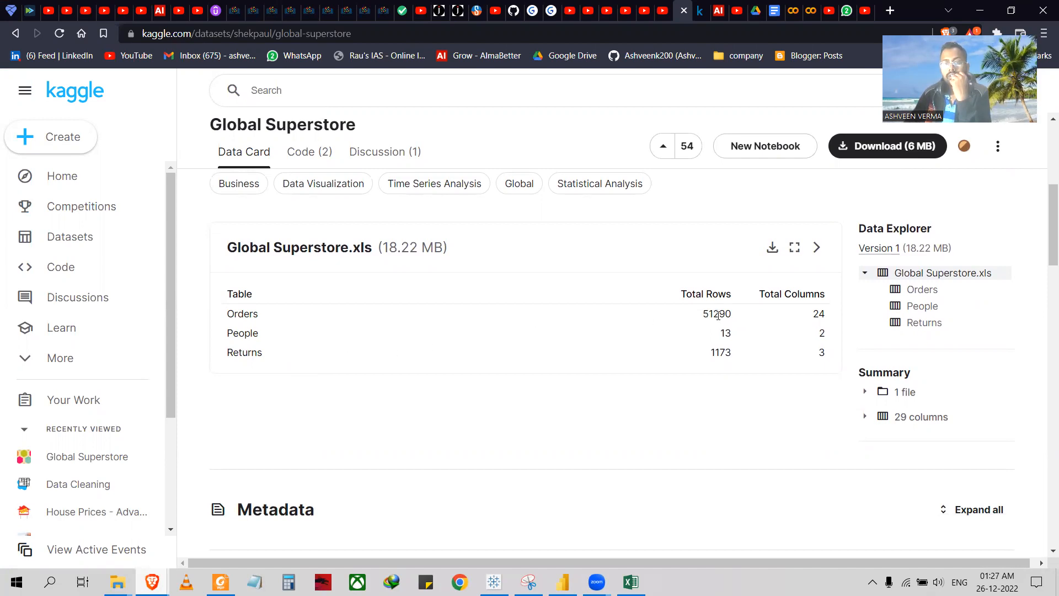
- Examine the row and column counts of the Orders, People and Returns tables and the size of Global Superstore.xls
left_click_drag(709, 313, 738, 338)
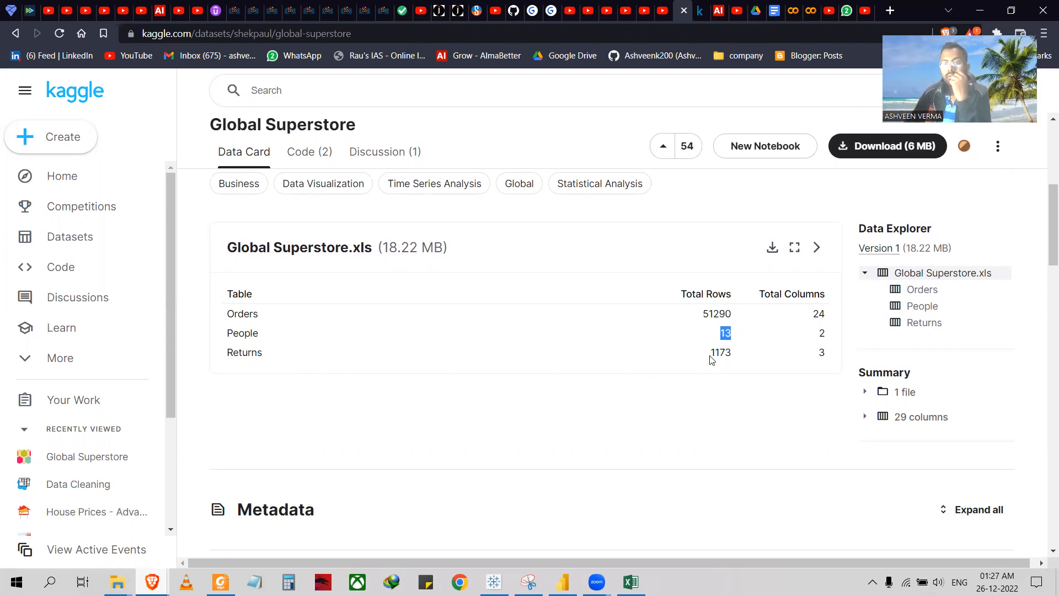
left_click_drag(711, 360, 737, 363)
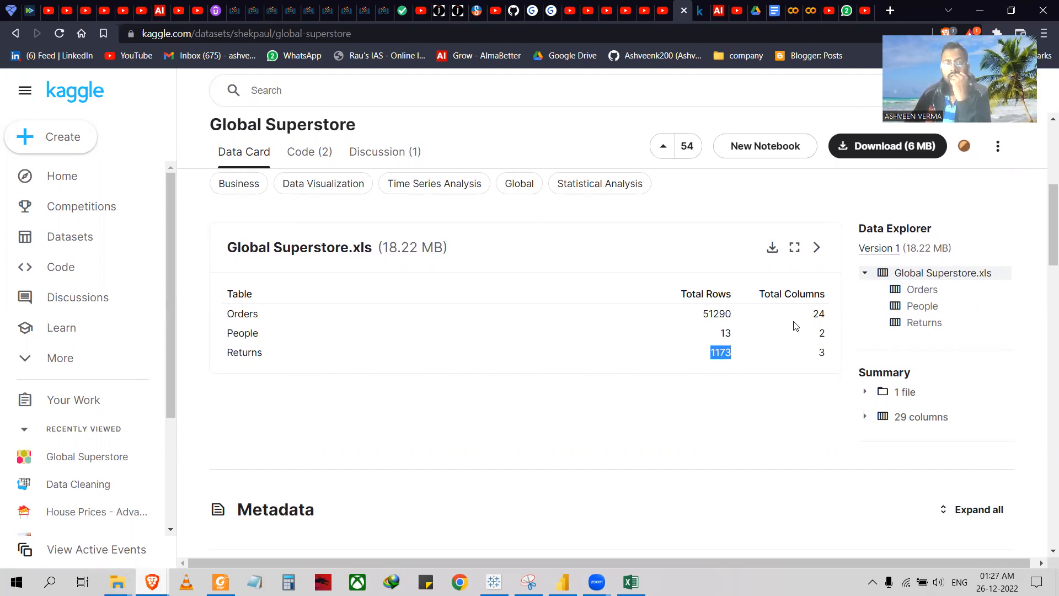
left_click_drag(811, 316, 832, 332)
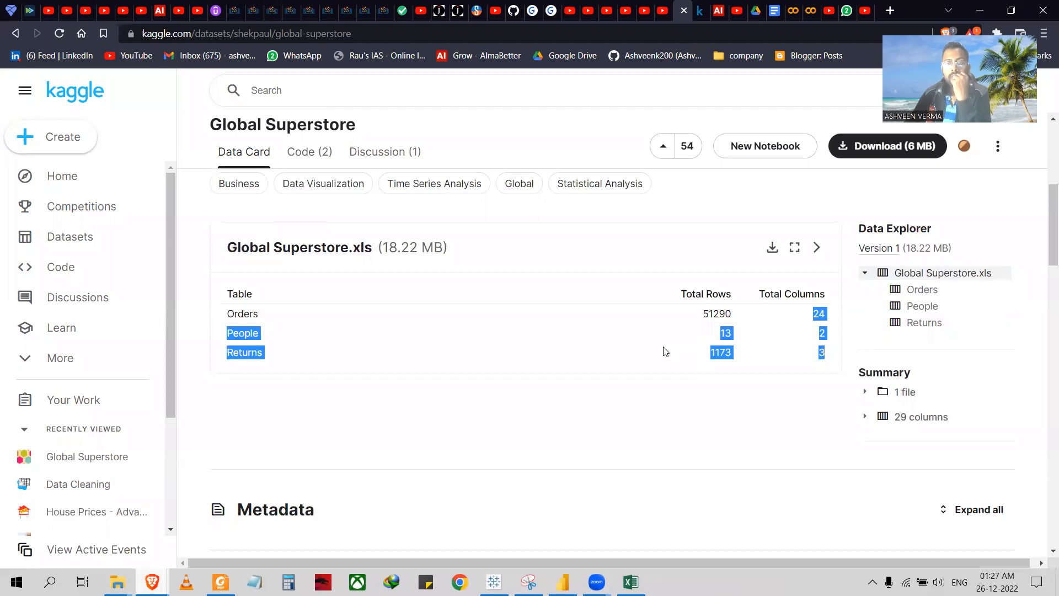
left_click(803, 348)
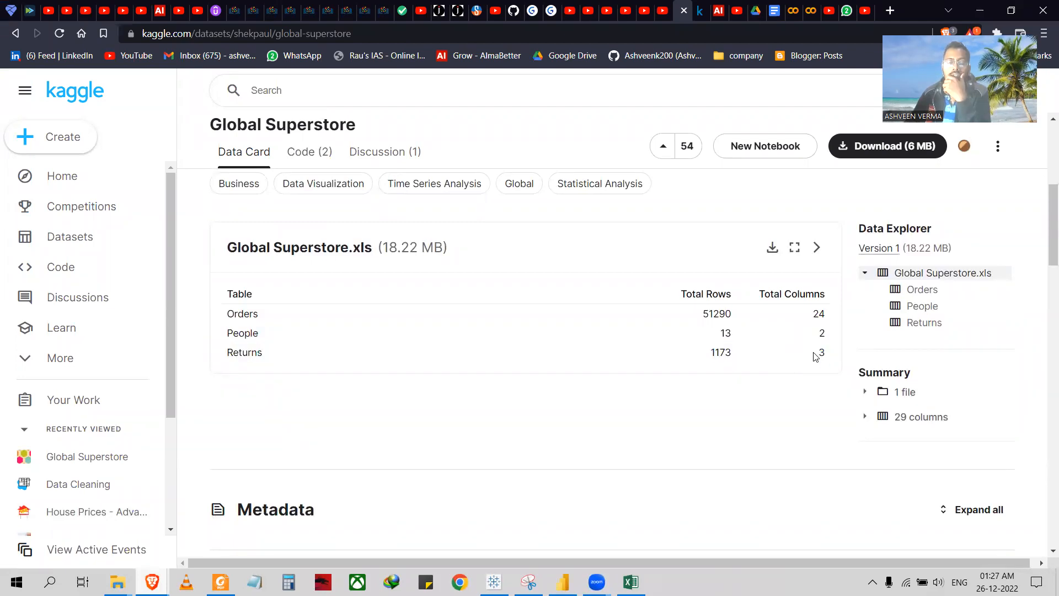
left_click_drag(383, 248, 443, 247)
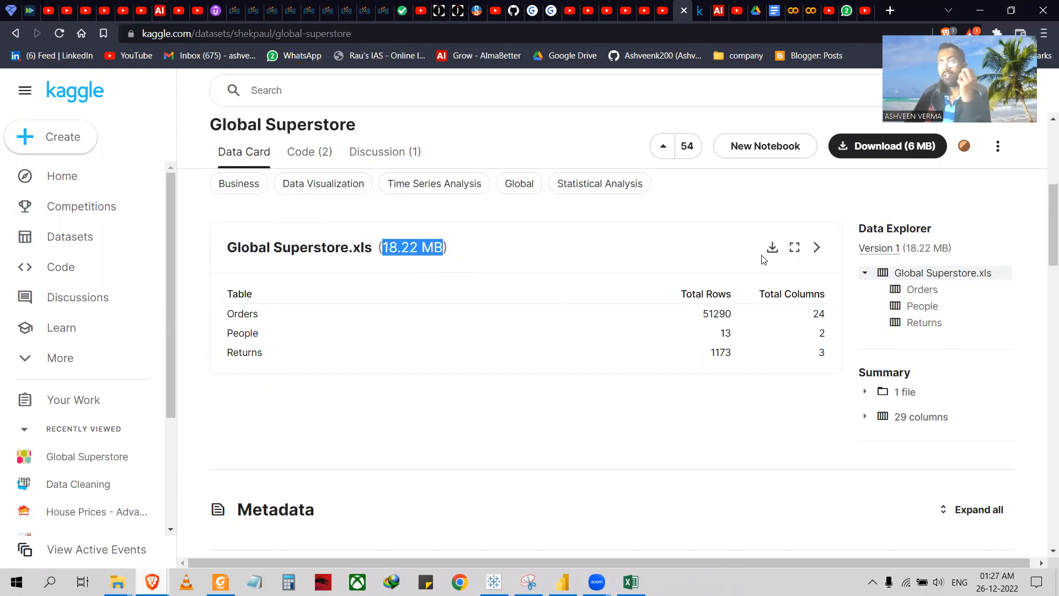
left_click(981, 11)
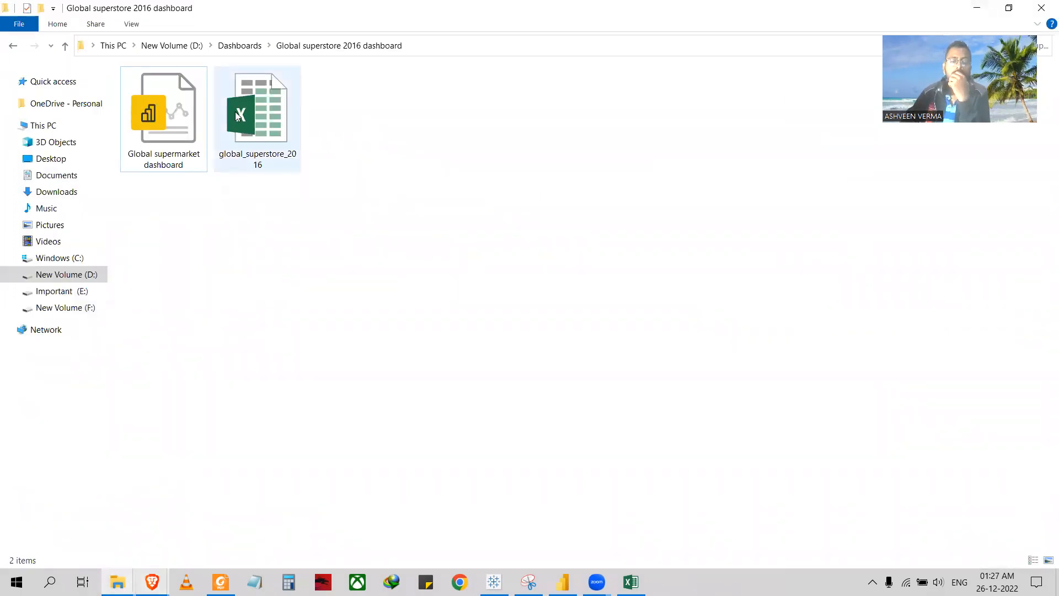
- Switch to the global_superstore_2016 workbook in Excel and examine the Orders sheet's columns from Row ID through Order Priority
mouse_move(630, 582)
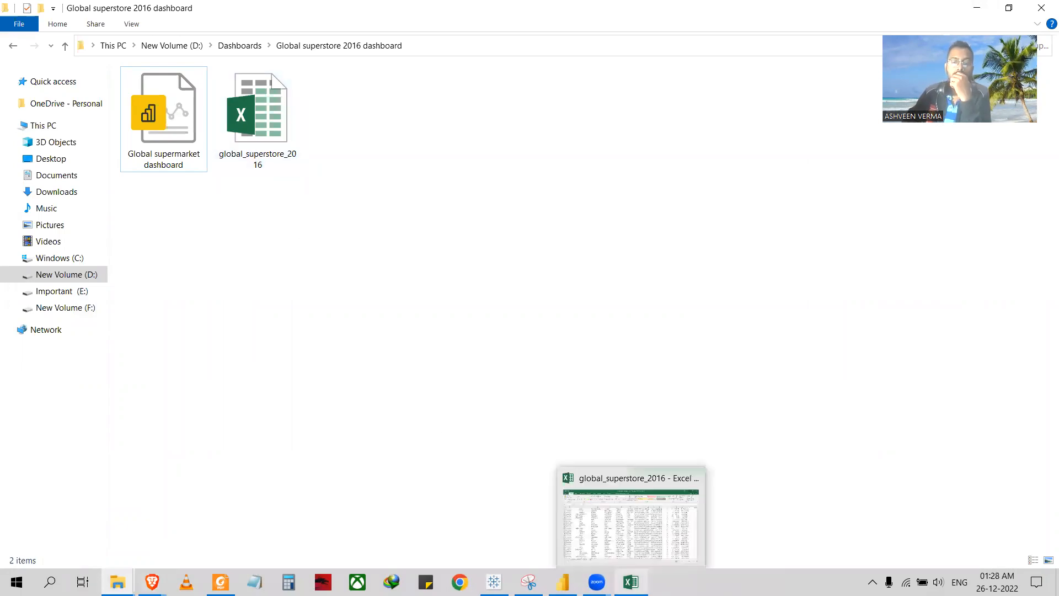
left_click(627, 548)
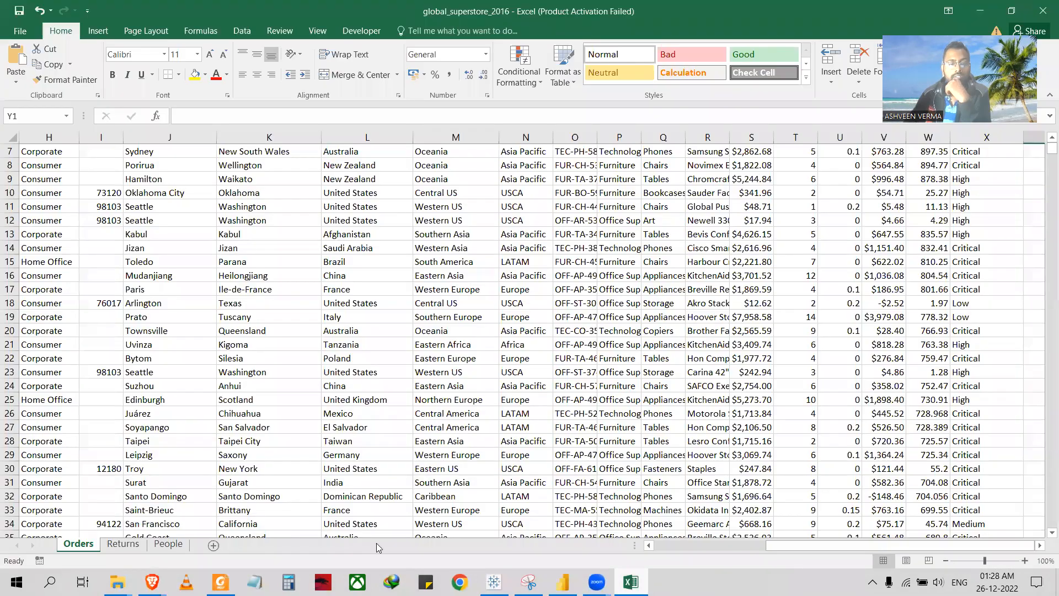
left_click_drag(764, 546, 716, 546)
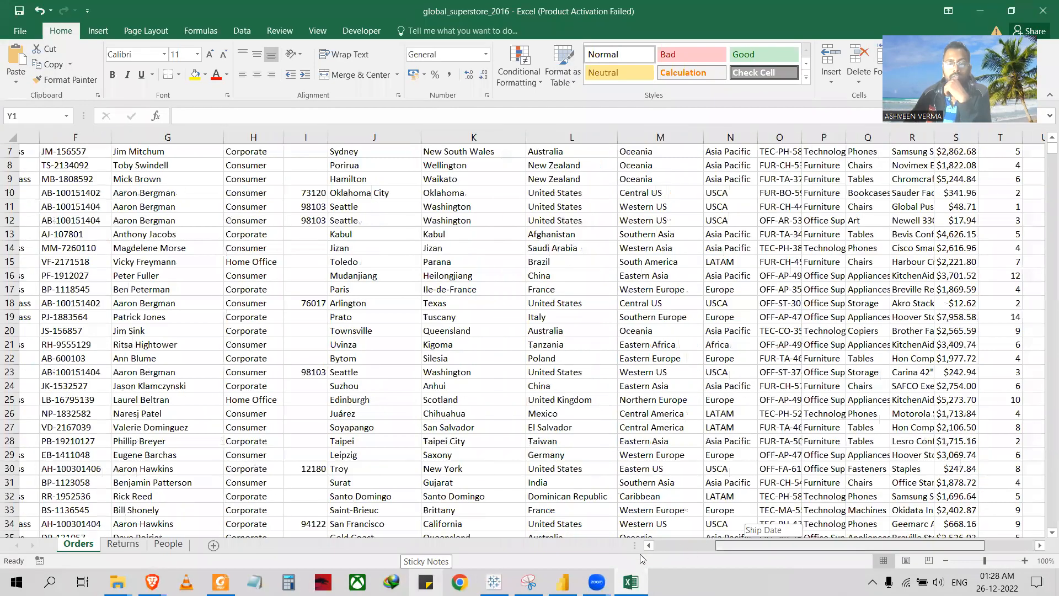
scroll(167, 322, "left", 3)
scroll(167, 321, "up", 2)
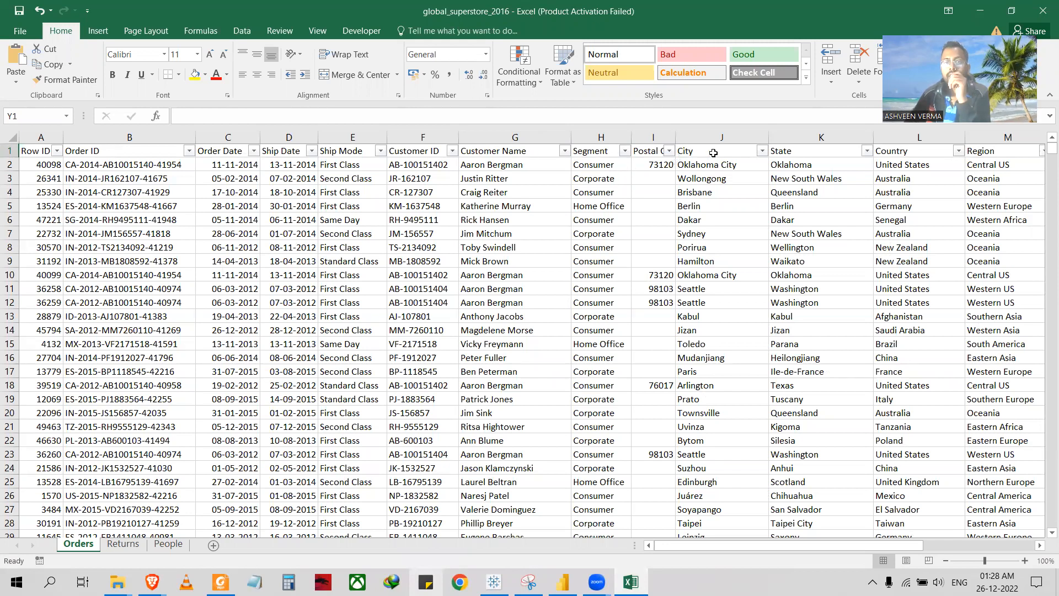
left_click_drag(722, 549, 789, 548)
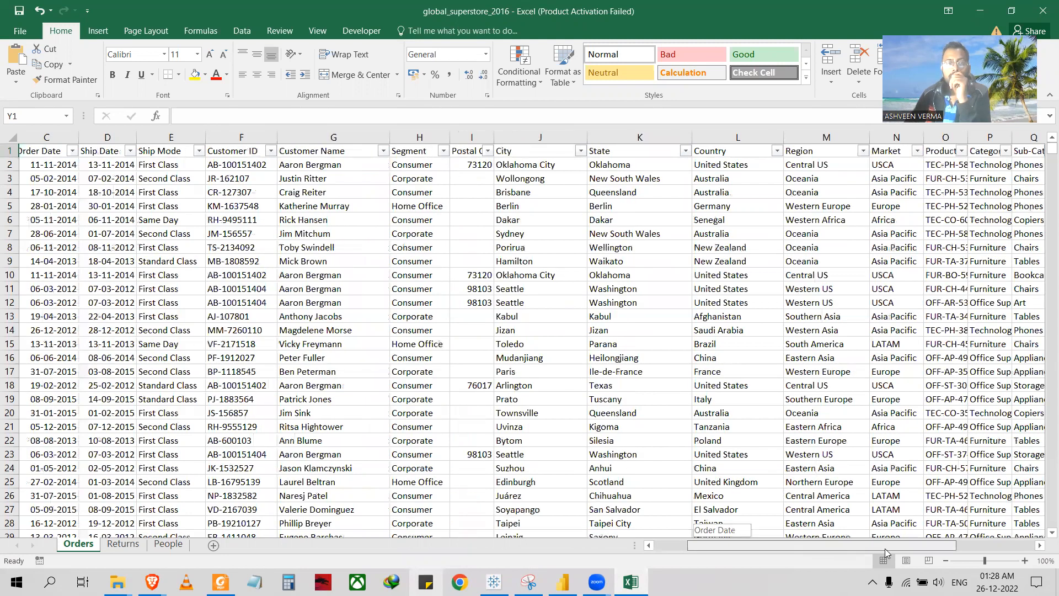
scroll(412, 162, "right", 5)
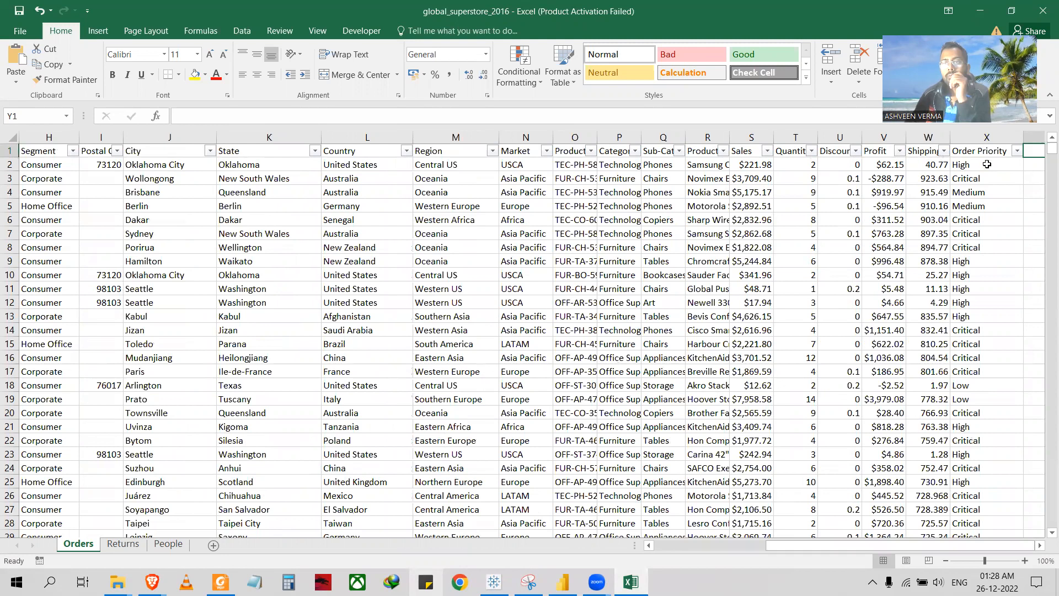
left_click_drag(804, 549, 714, 565)
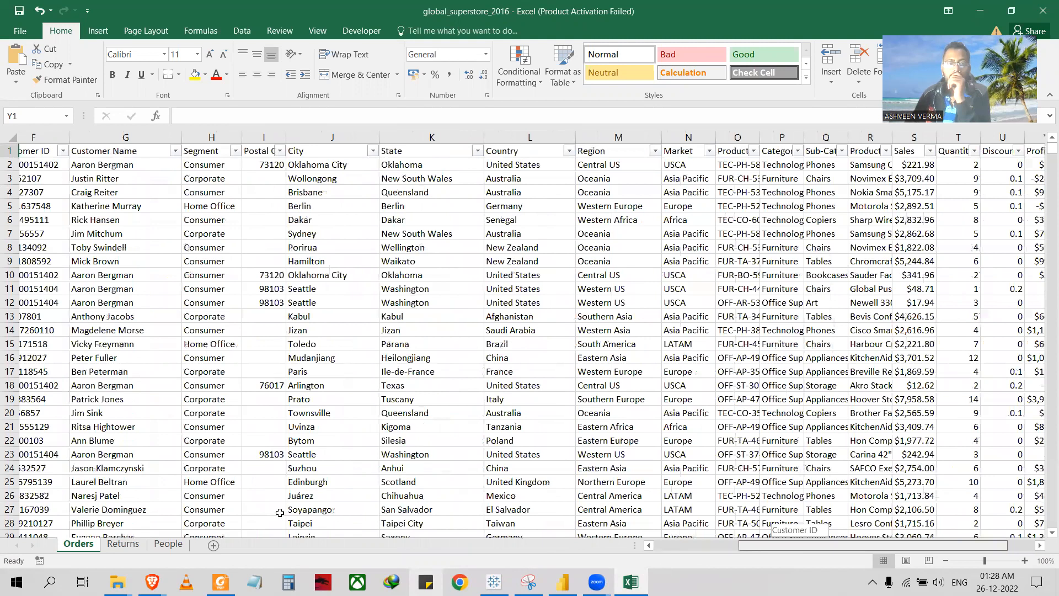
- Look through the workbook's Returns and People sheets, ending on the Returns sheet
left_click(122, 544)
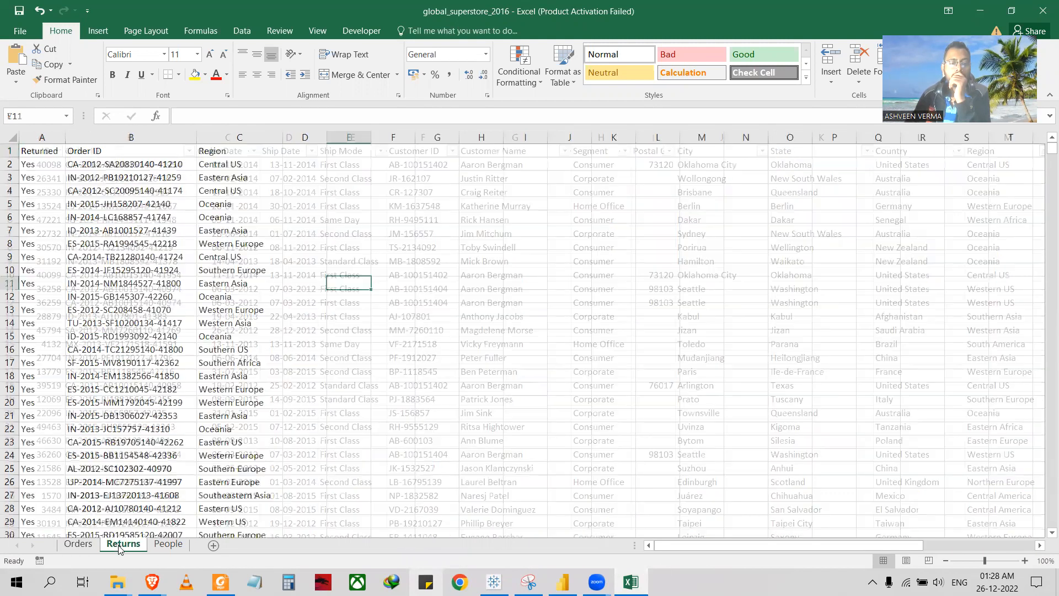
left_click(169, 546)
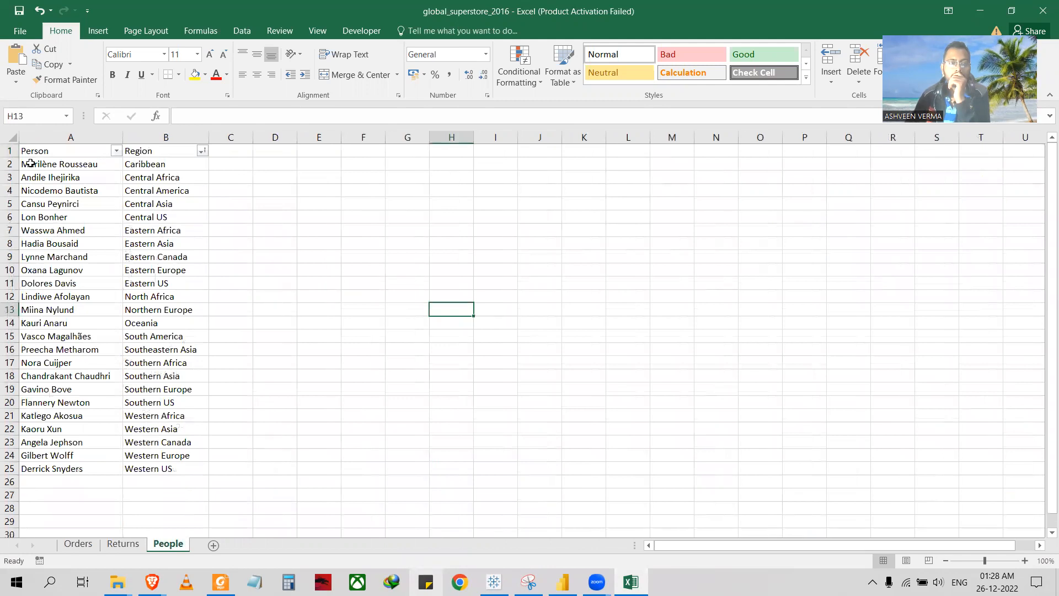
left_click(132, 546)
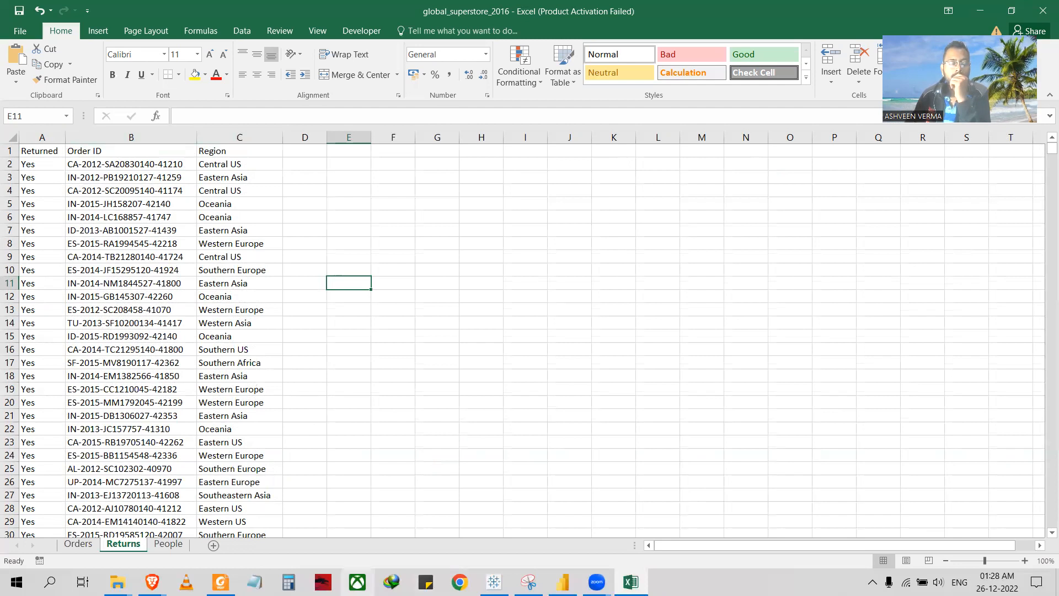
- Switch to the Global supermarket dashboard in Power BI Desktop and examine the Orders table's columns through Delivery days
mouse_move(220, 582)
mouse_move(152, 582)
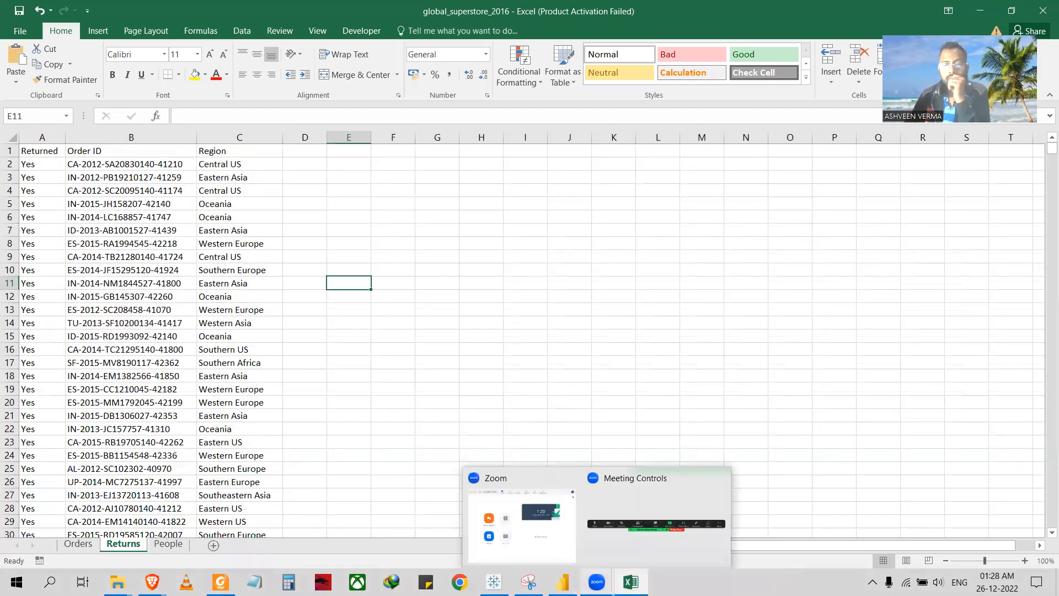
mouse_move(562, 582)
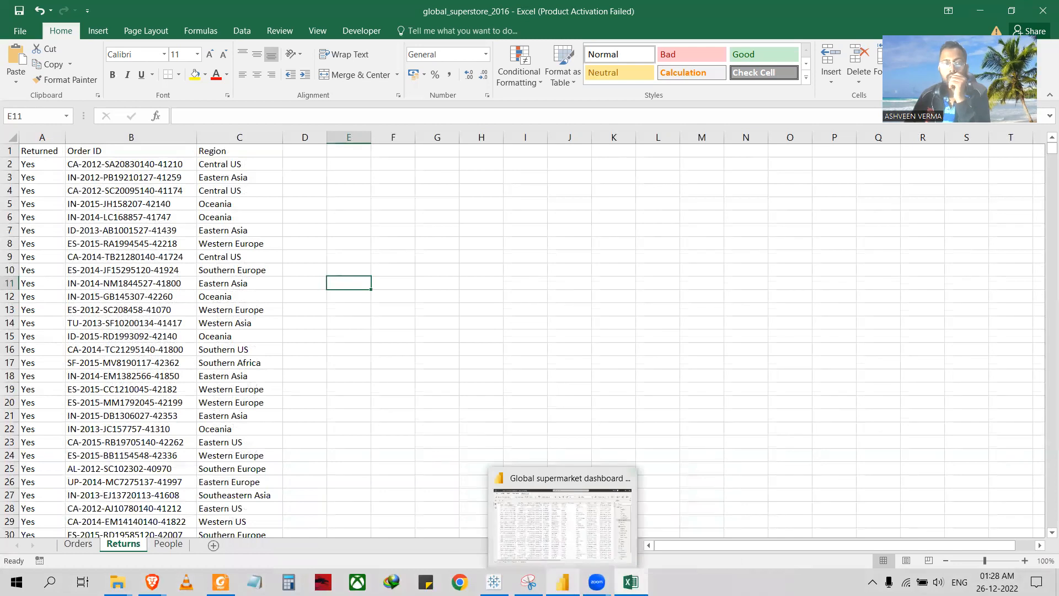
left_click(560, 525)
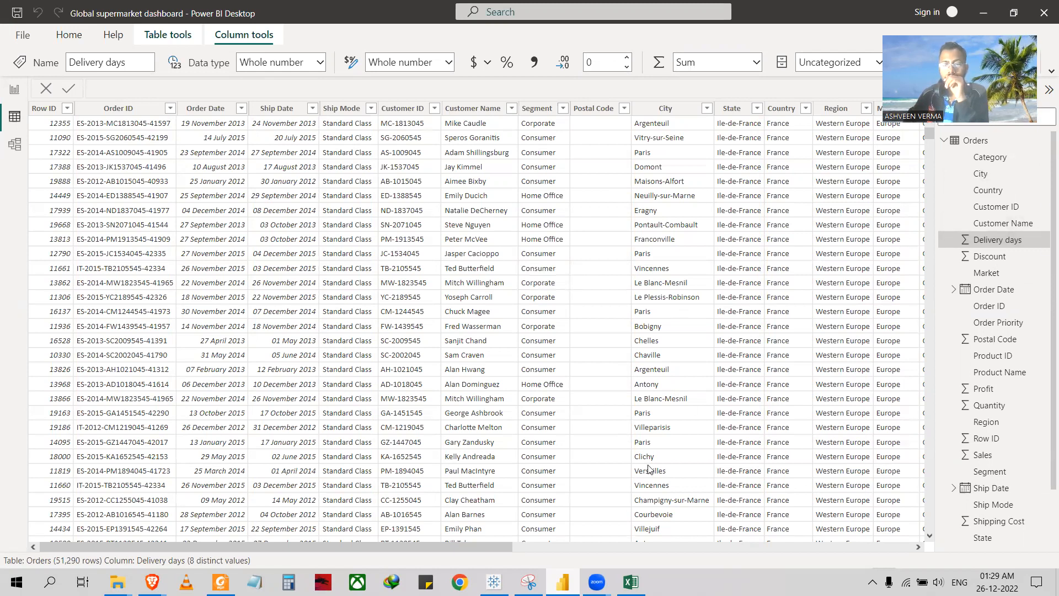
left_click_drag(487, 546, 602, 548)
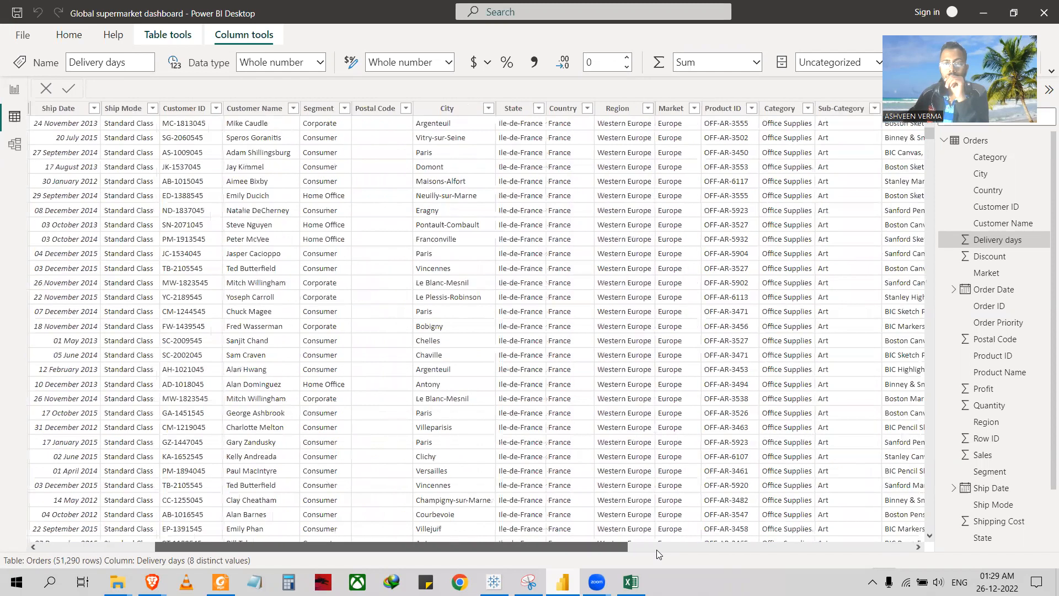
left_click_drag(833, 551, 858, 554)
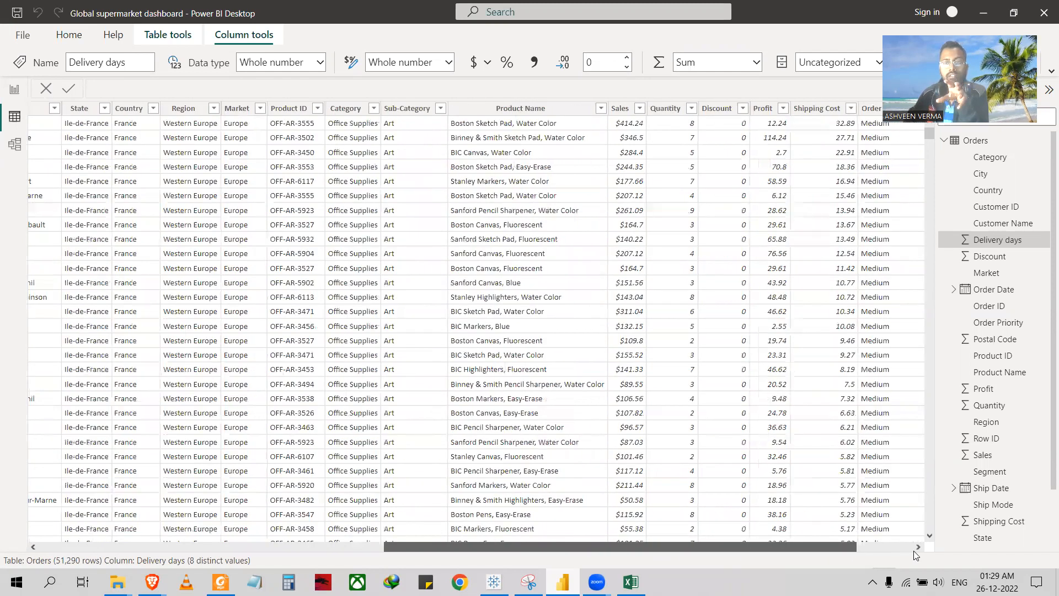
left_click_drag(983, 552, 982, 547)
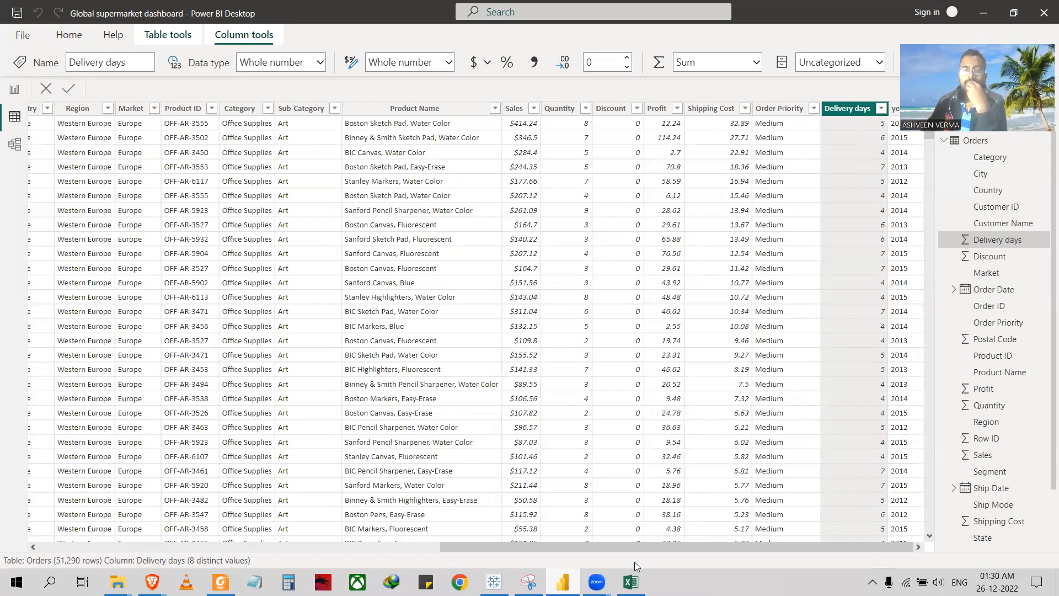
- Compare the Order Date and Ship Date columns with the Delivery days column in the Orders table
left_click_drag(645, 549, 302, 557)
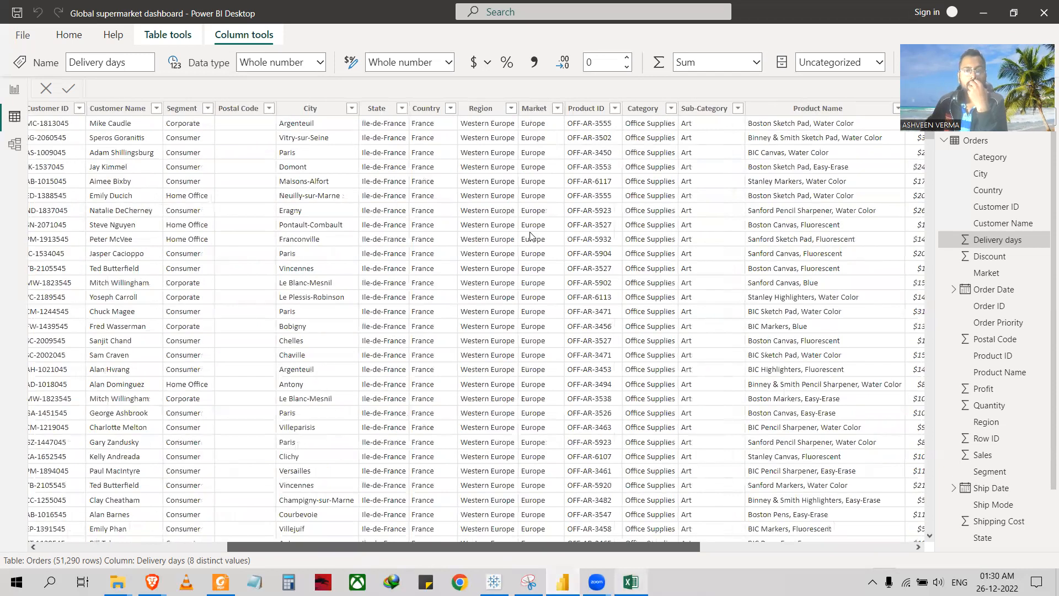
scroll(331, 380, "left", 3)
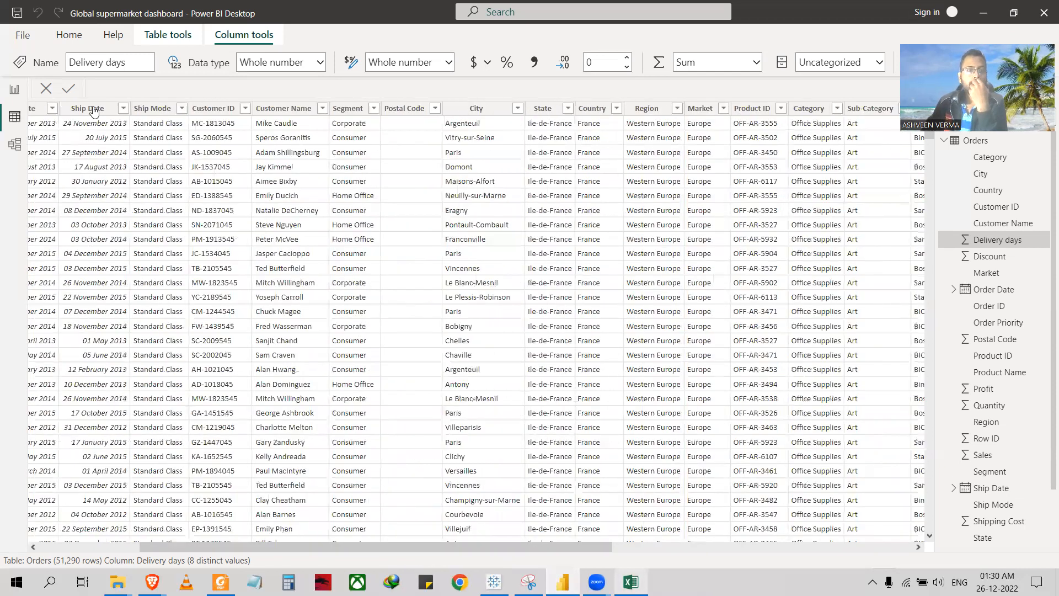
left_click_drag(441, 546, 397, 546)
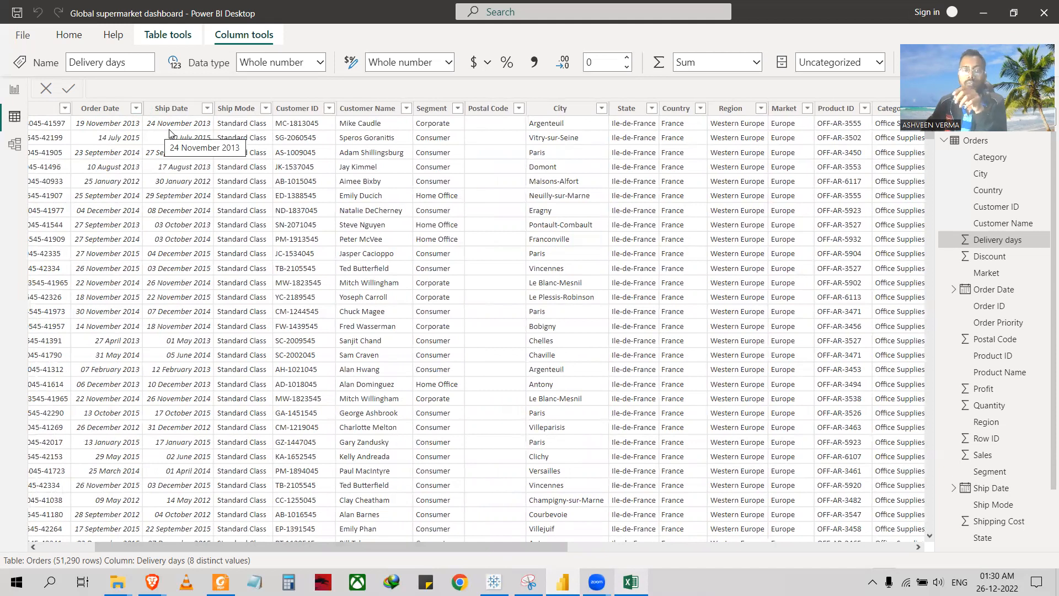
left_click_drag(454, 547, 639, 547)
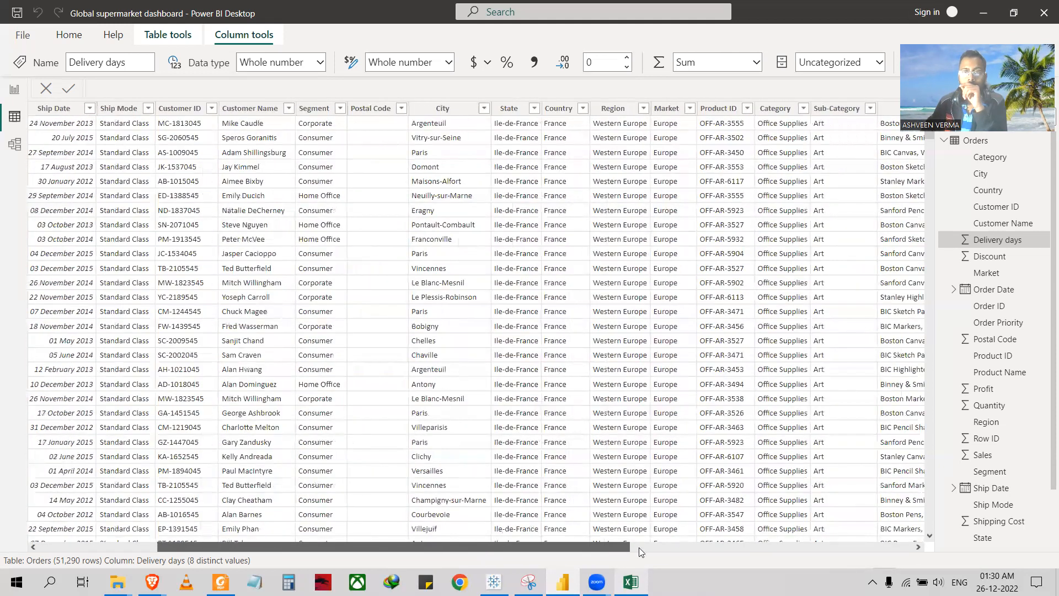
left_click(846, 548)
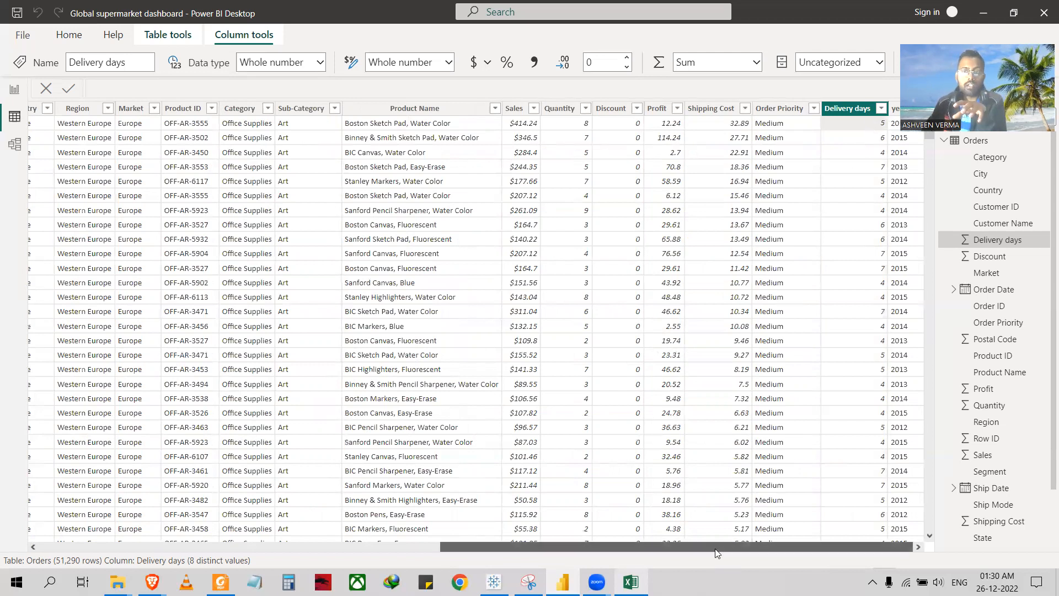
scroll(715, 548, "left", 3)
scroll(434, 558, "left", 5)
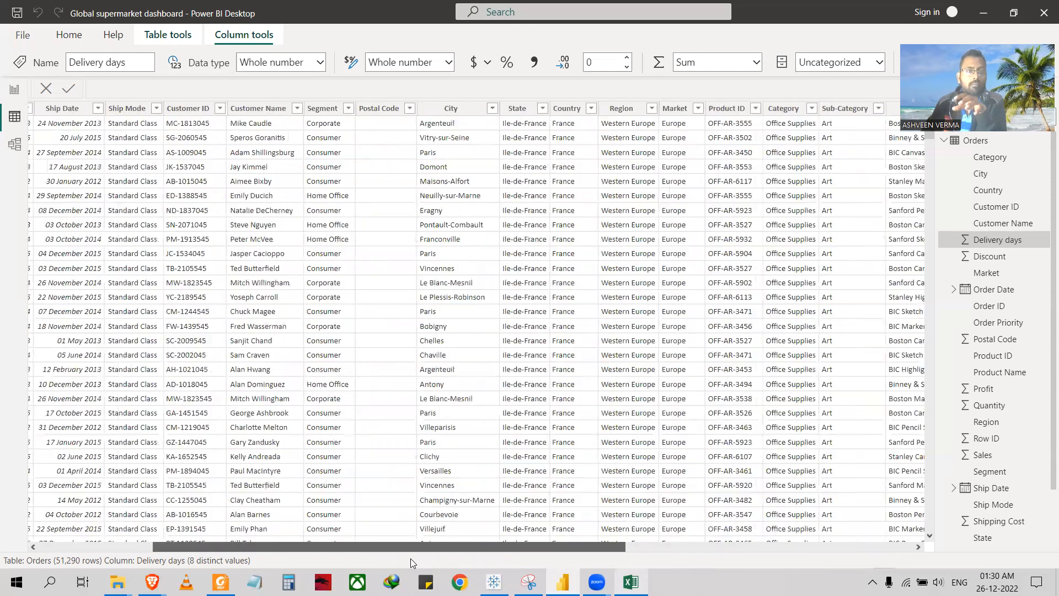
scroll(296, 393, "left", 2)
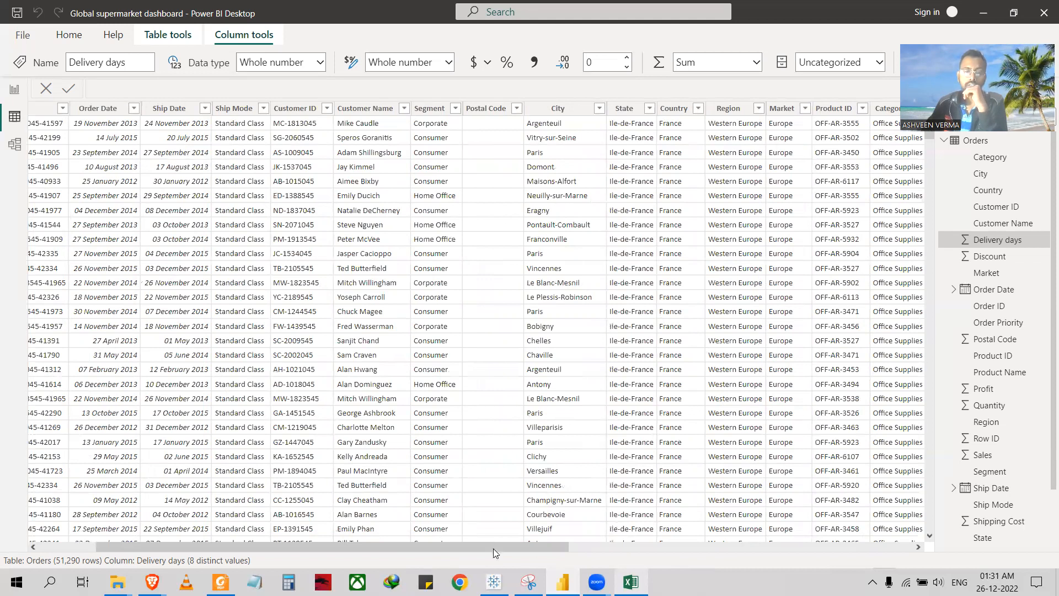
- Examine the Delivery days column across the Orders table, from the first Western Europe rows down to the Eastern US orders
left_click_drag(493, 547, 543, 547)
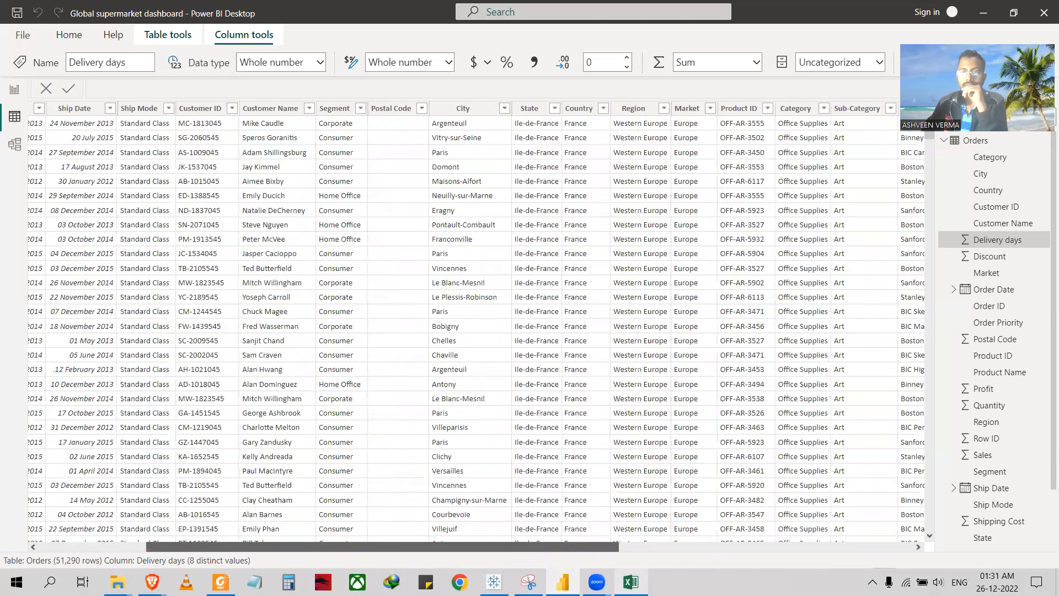
left_click_drag(838, 373, 835, 309)
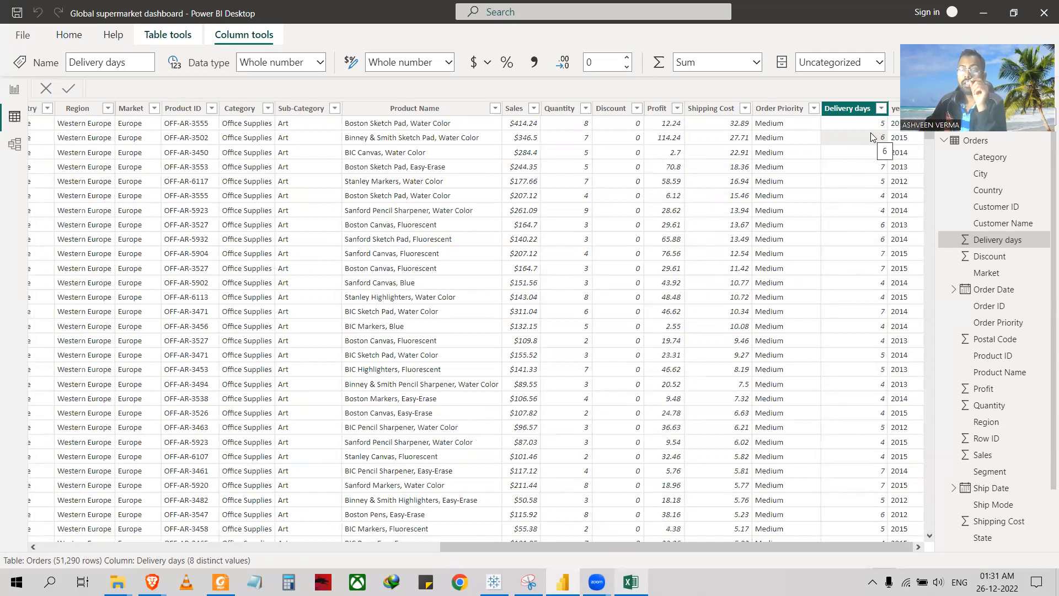
left_click_drag(929, 139, 947, 436)
left_click_drag(945, 523, 930, 348)
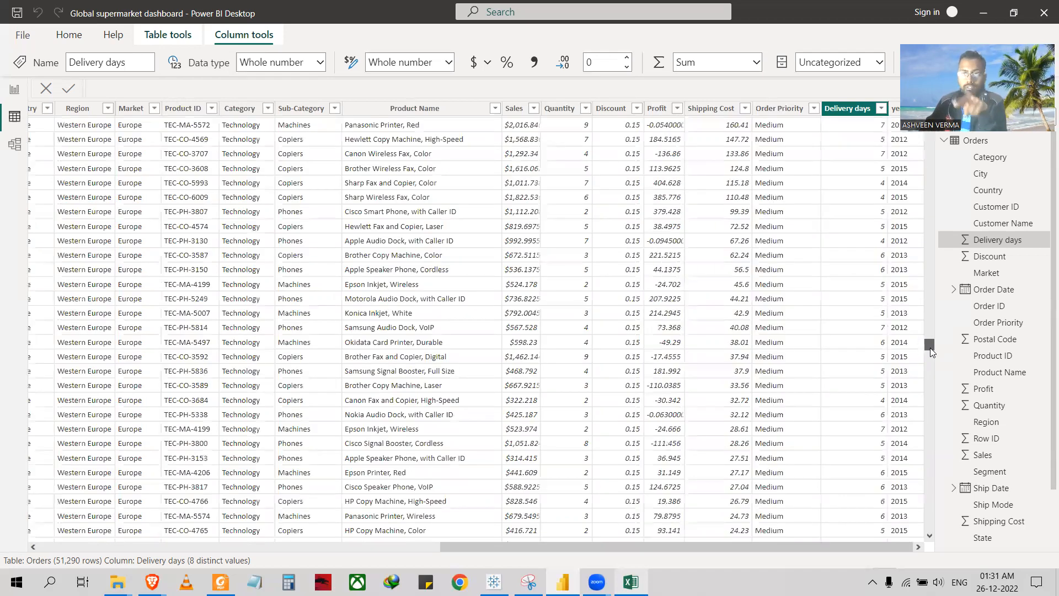
left_click_drag(930, 348, 937, 494)
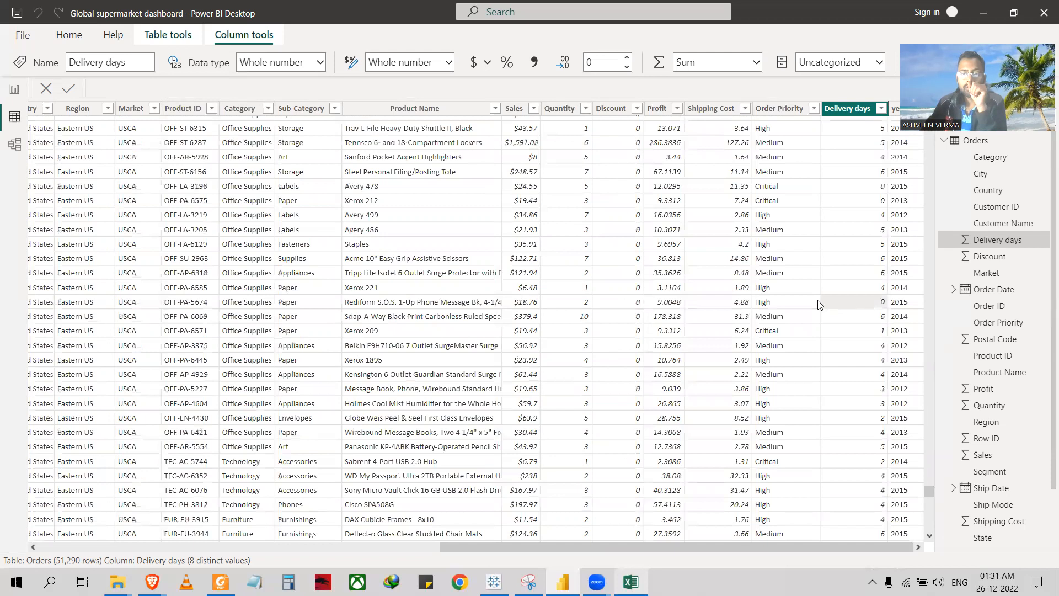
- Check the Order Date and Ship Date of the Same Day order for product OFF-PA-5674 in the Orders table
left_click(441, 307)
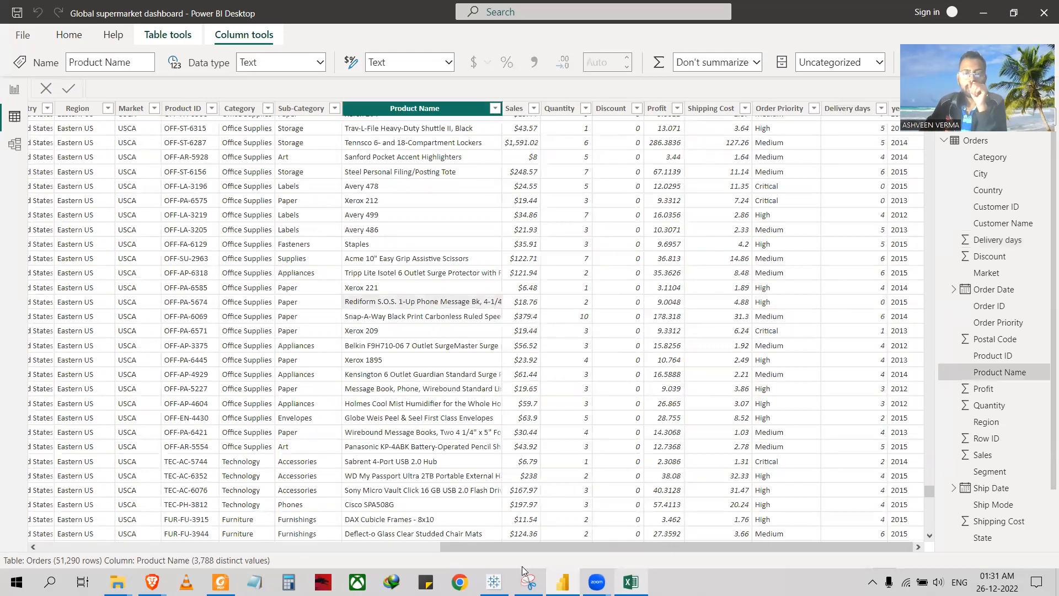
left_click_drag(525, 549, 306, 553)
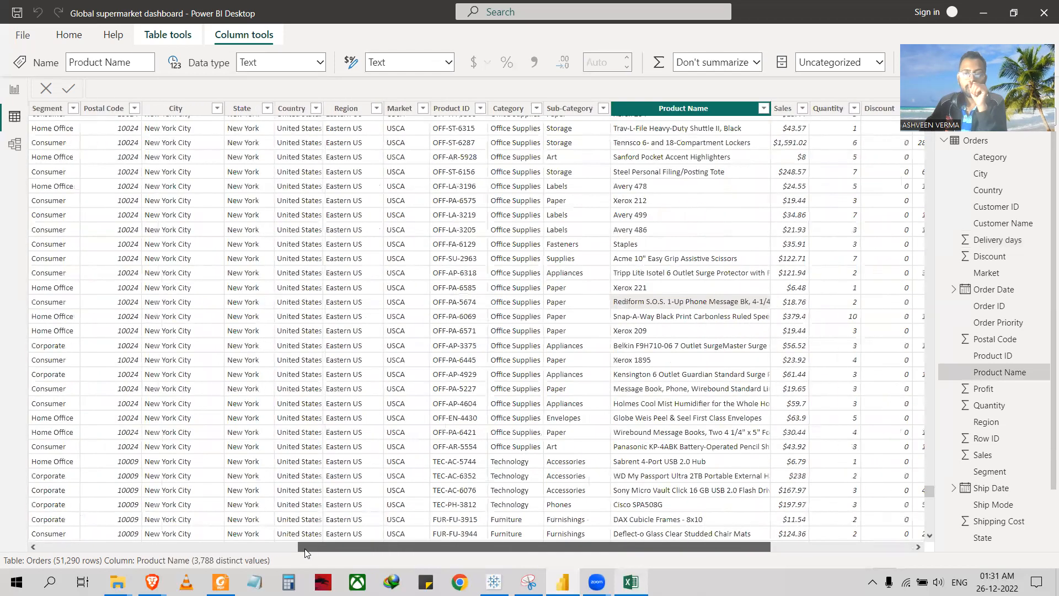
left_click(242, 548)
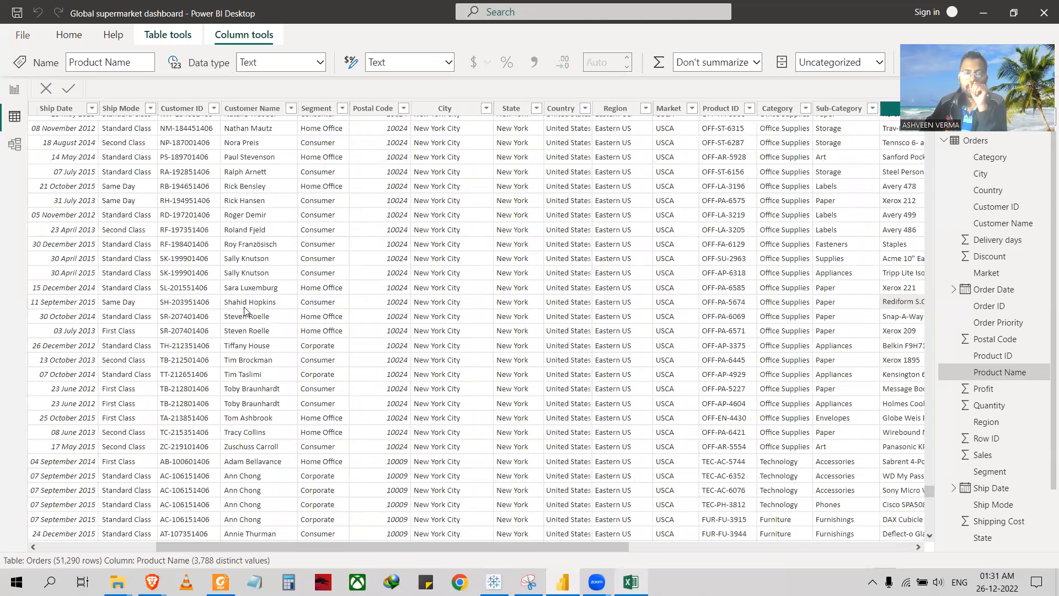
left_click(68, 307)
left_click_drag(572, 549, 408, 422)
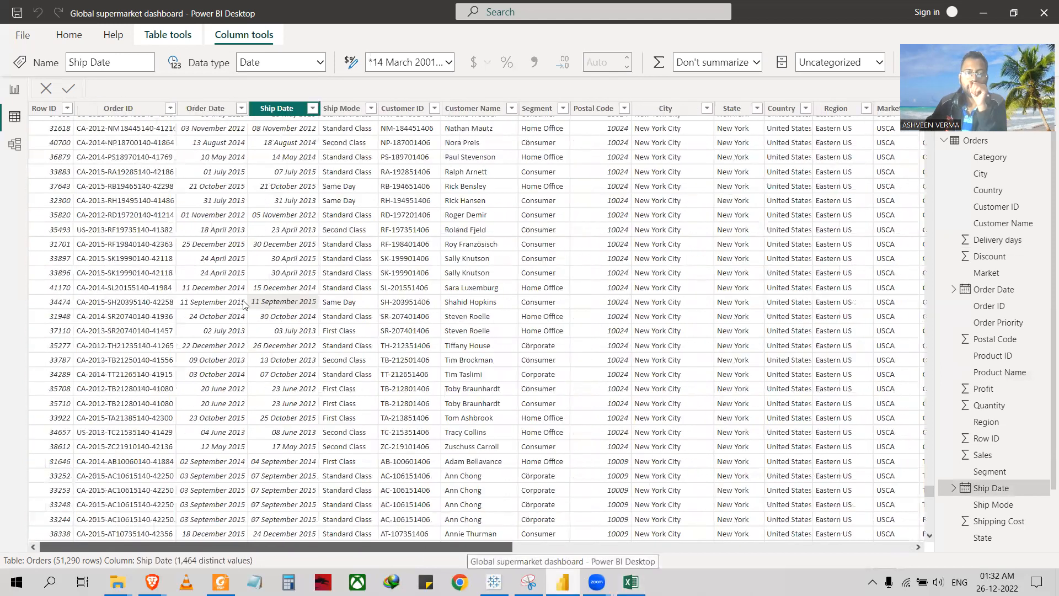
left_click(231, 307)
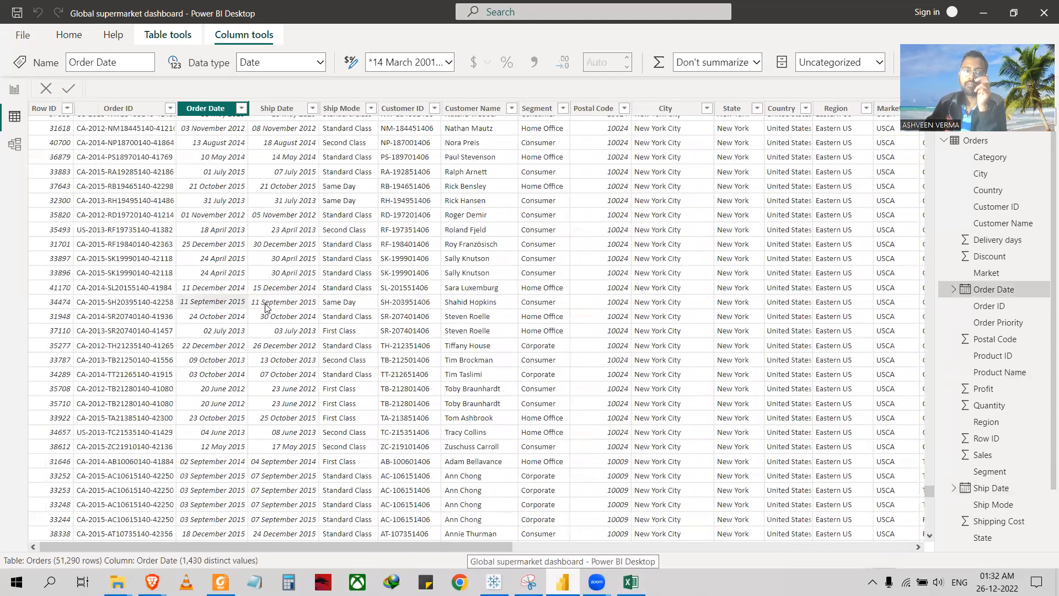
left_click(266, 307)
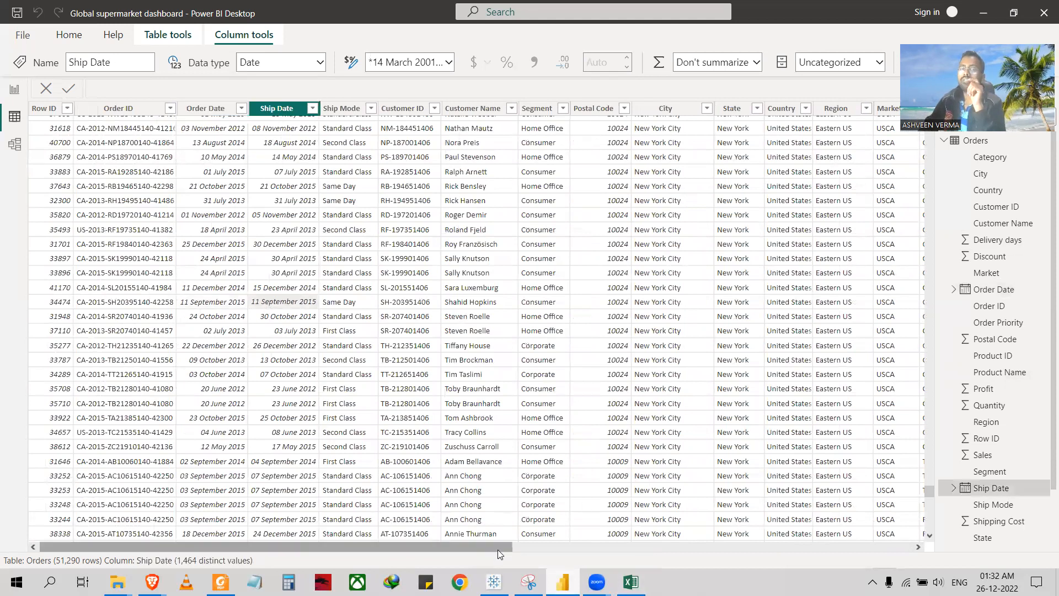
- Review the Delivery days values of the Eastern US orders and return to the first rows of the Orders table
left_click_drag(498, 549, 667, 565)
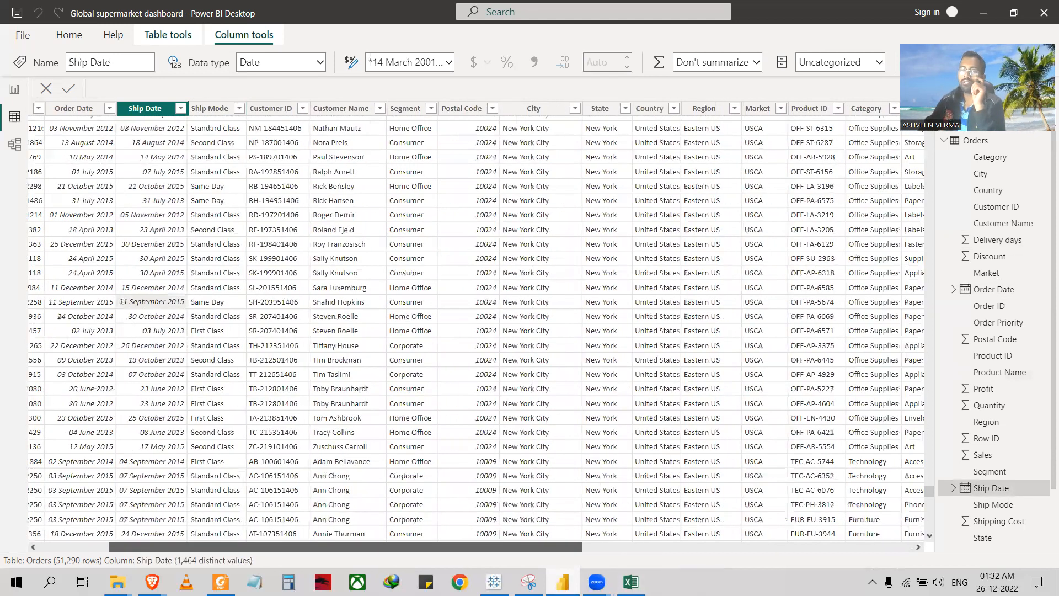
left_click_drag(570, 547, 901, 547)
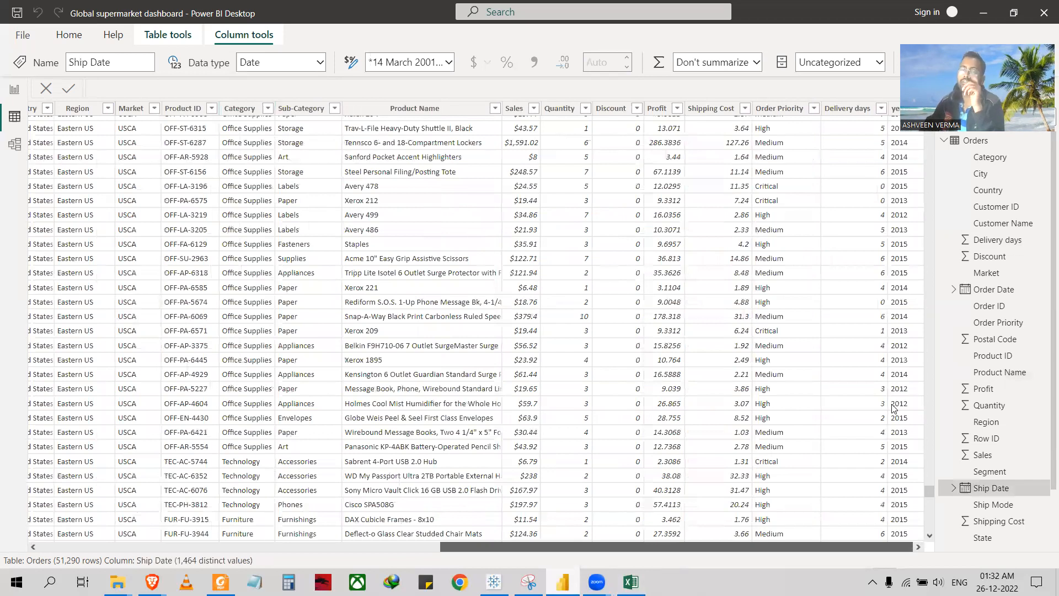
scroll(876, 336, "up", 10)
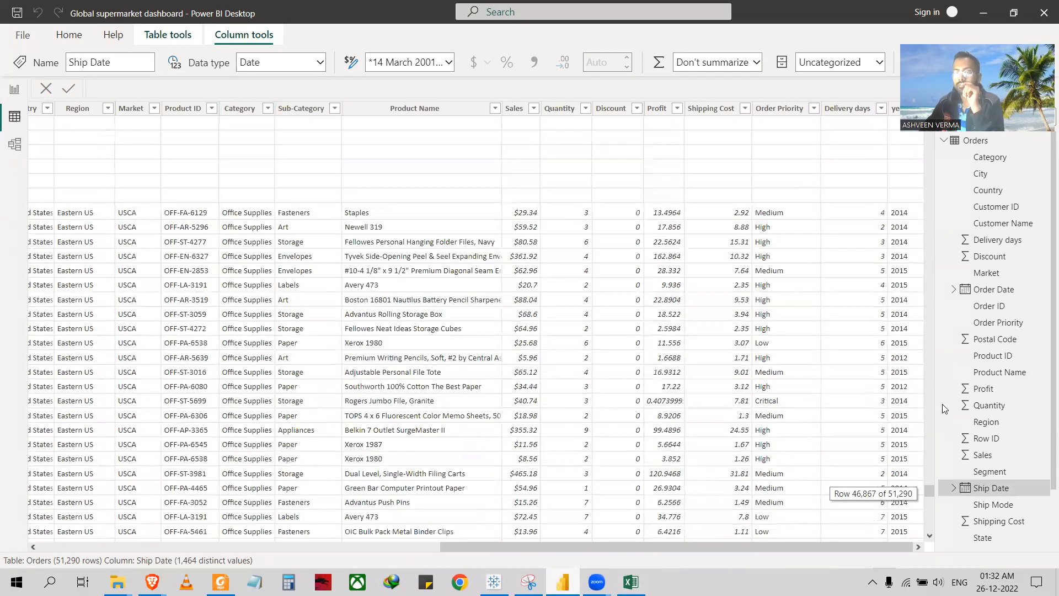
left_click_drag(929, 490, 929, 124)
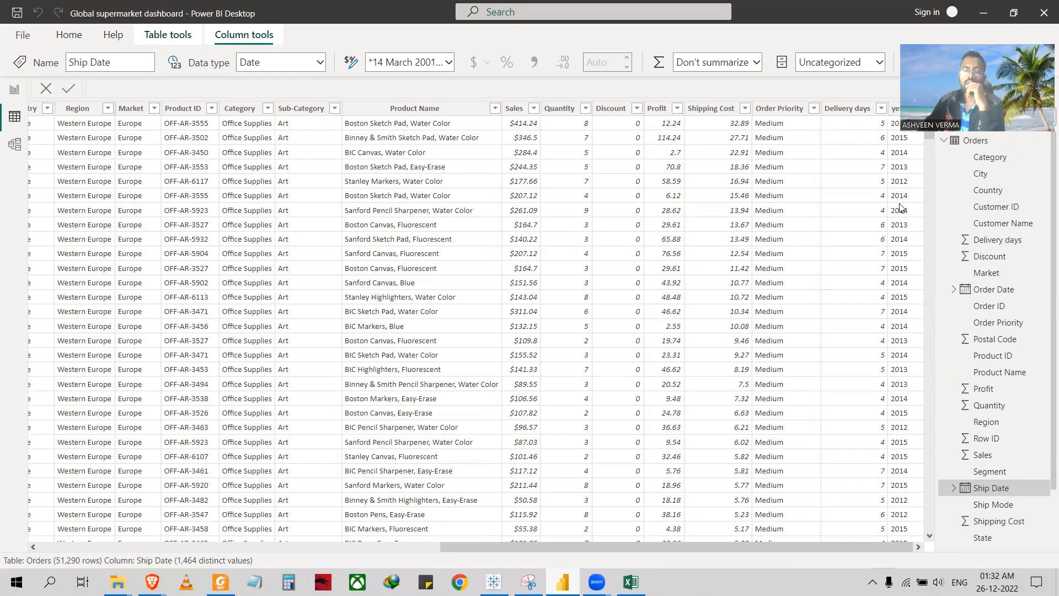
- Compare the Order Date column with the year column at the end of the Orders table
scroll(804, 549, "left", 3)
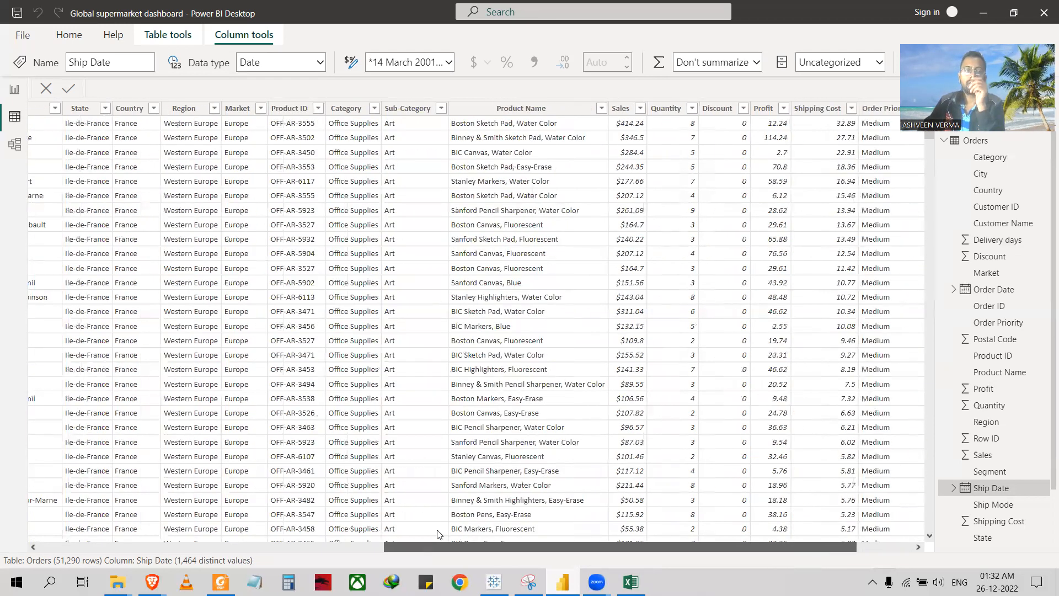
scroll(439, 534, "left", 15)
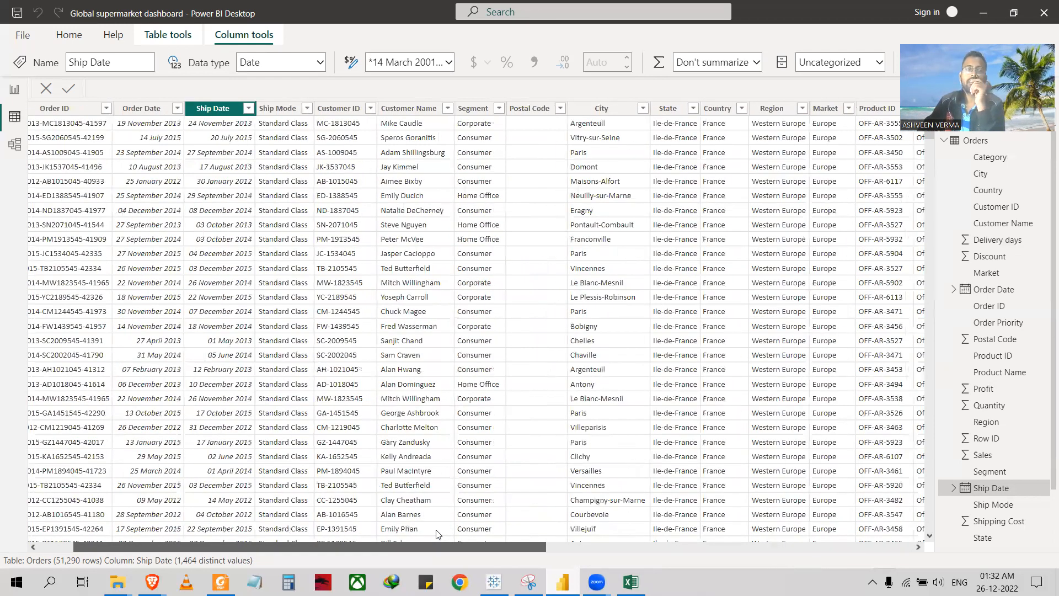
left_click_drag(436, 531, 435, 529)
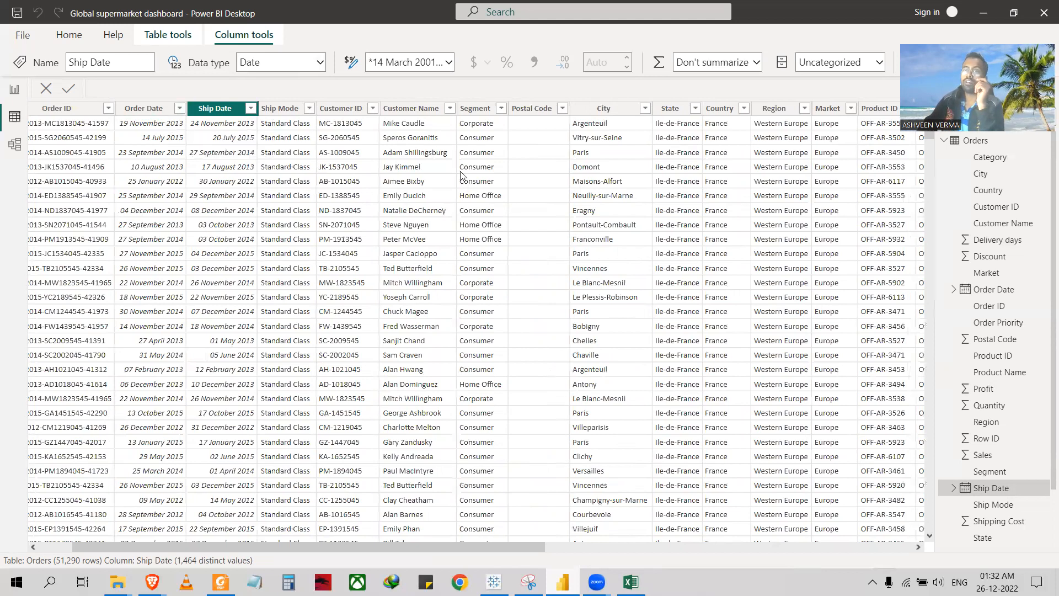
left_click(152, 123)
left_click_drag(478, 546, 528, 546)
left_click_drag(935, 552, 937, 552)
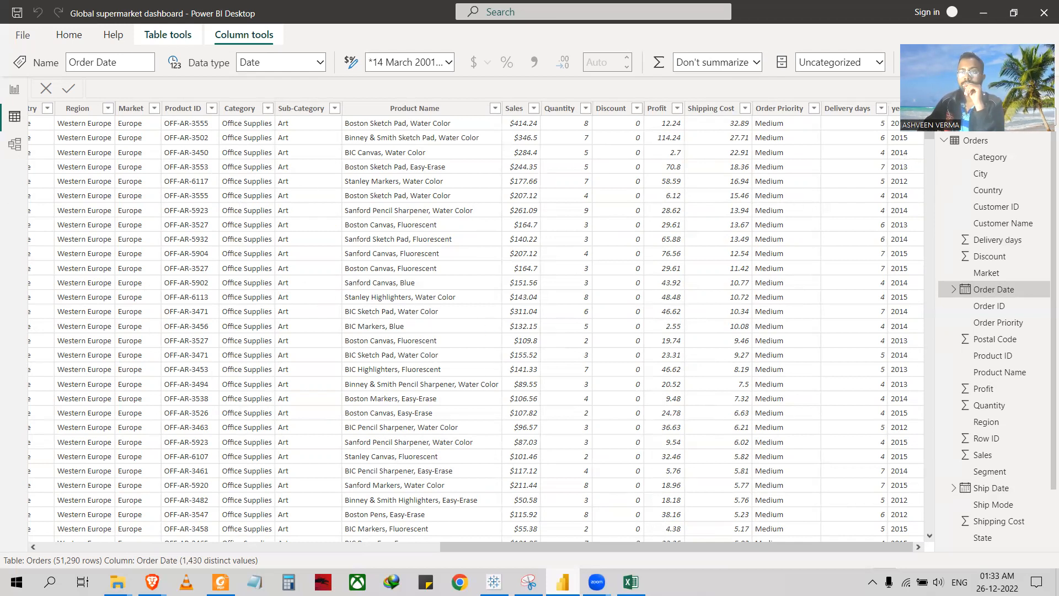
- Collapse the Orders field list and look through the People and Returns tables, including the Returned column down to Central America
left_click_drag(971, 77, 909, 87)
left_click(943, 141)
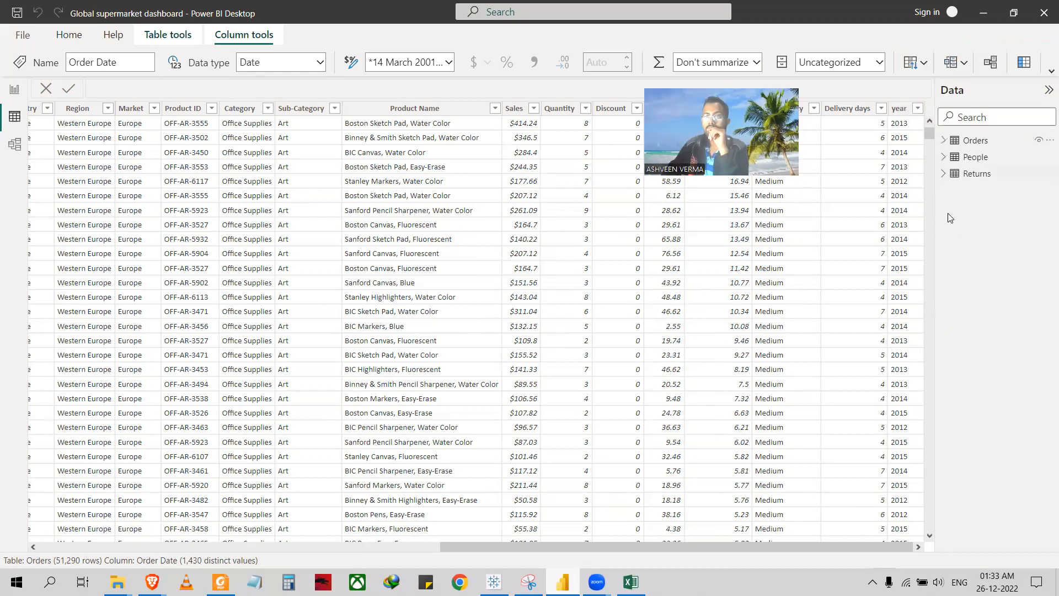
left_click(957, 163)
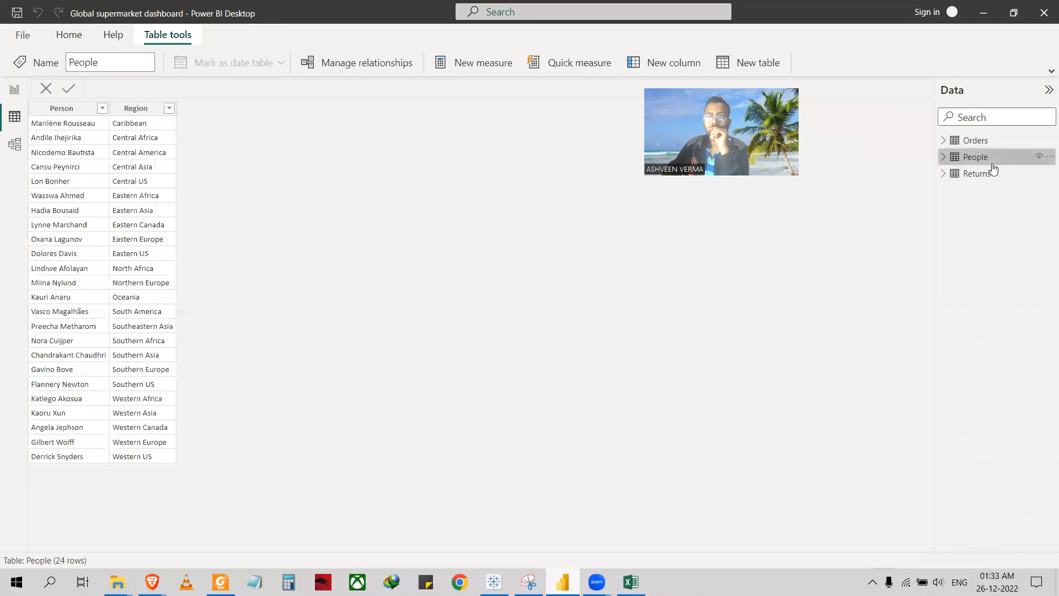
left_click(984, 173)
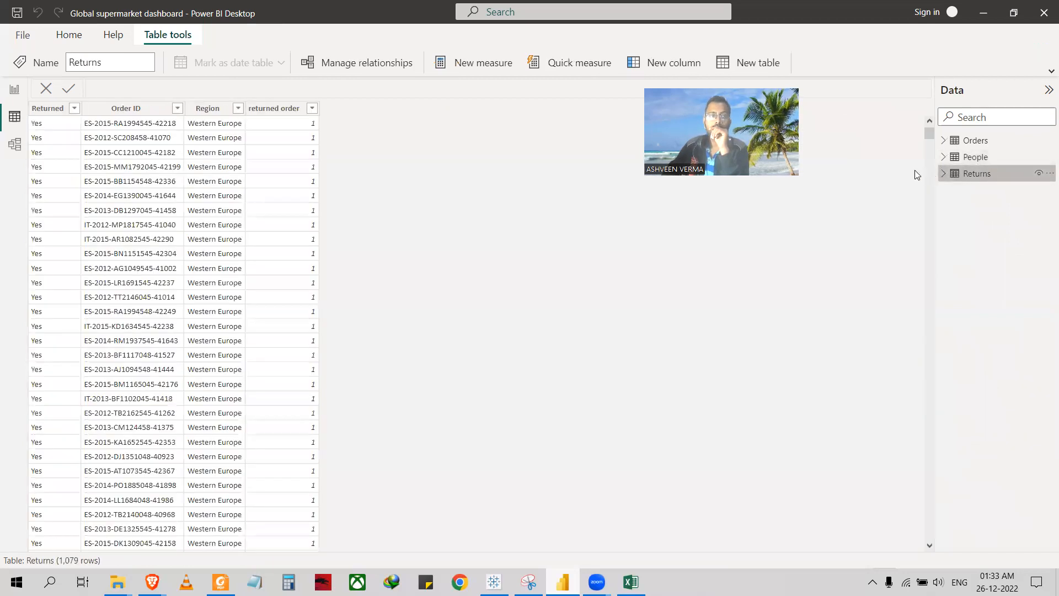
left_click(46, 137)
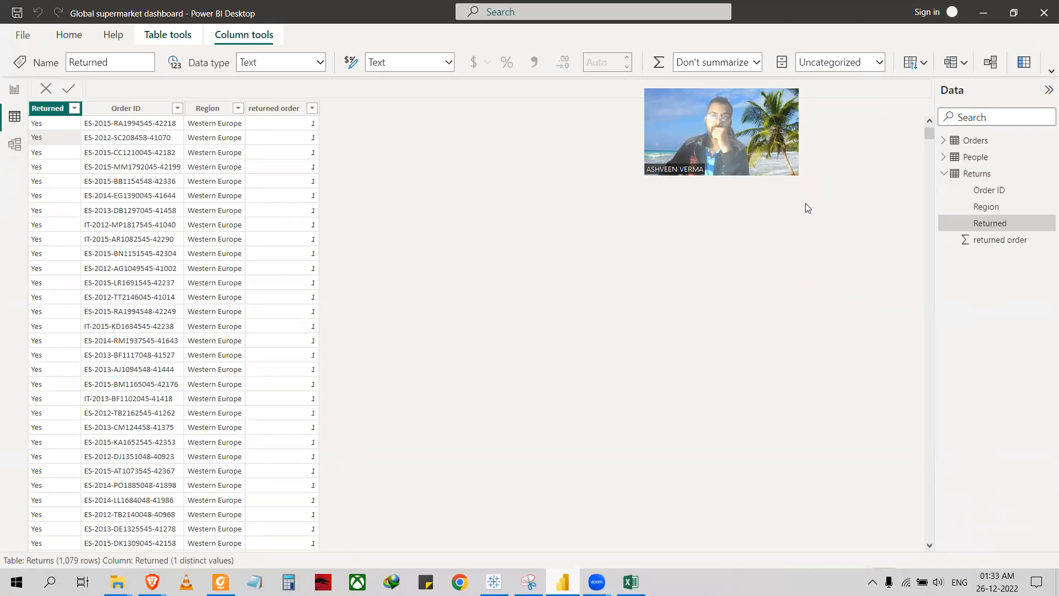
left_click_drag(930, 134, 922, 182)
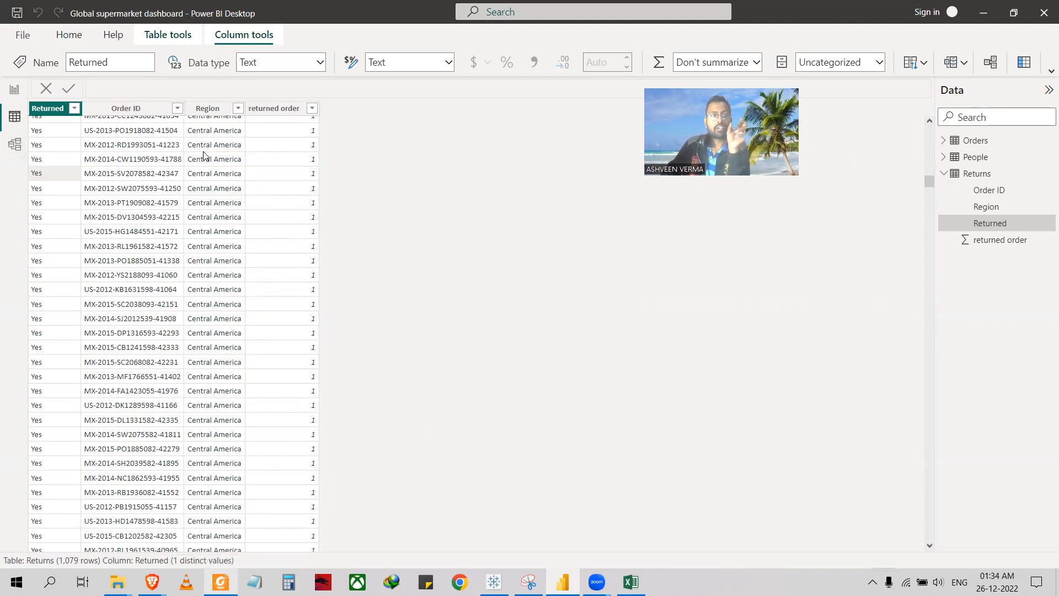
- Go to the dashboard's report page and select the top 5 Profit by Product chart with the red bars
left_click(15, 90)
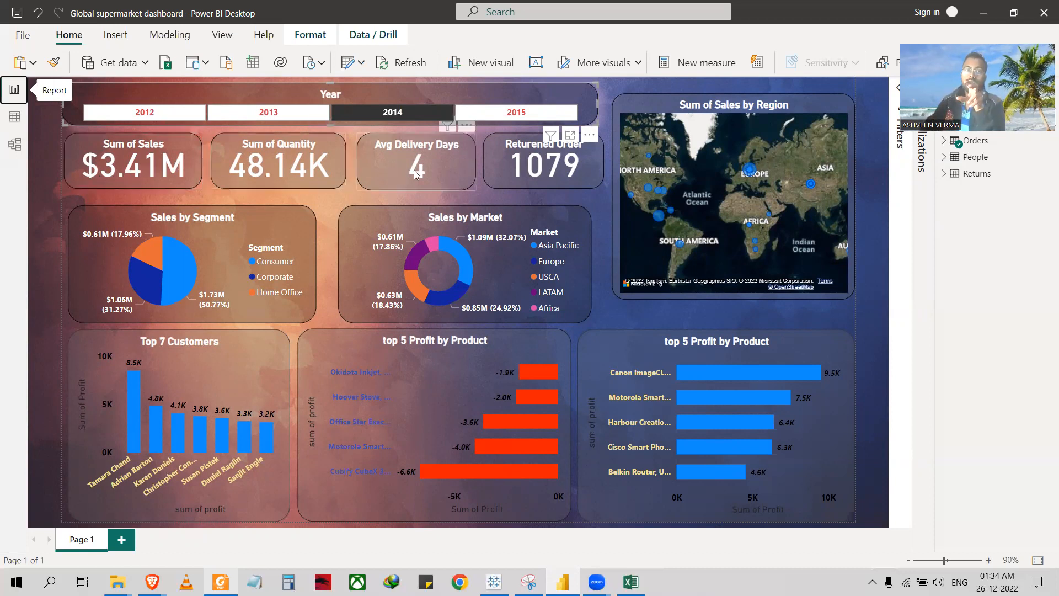
mouse_move(413, 167)
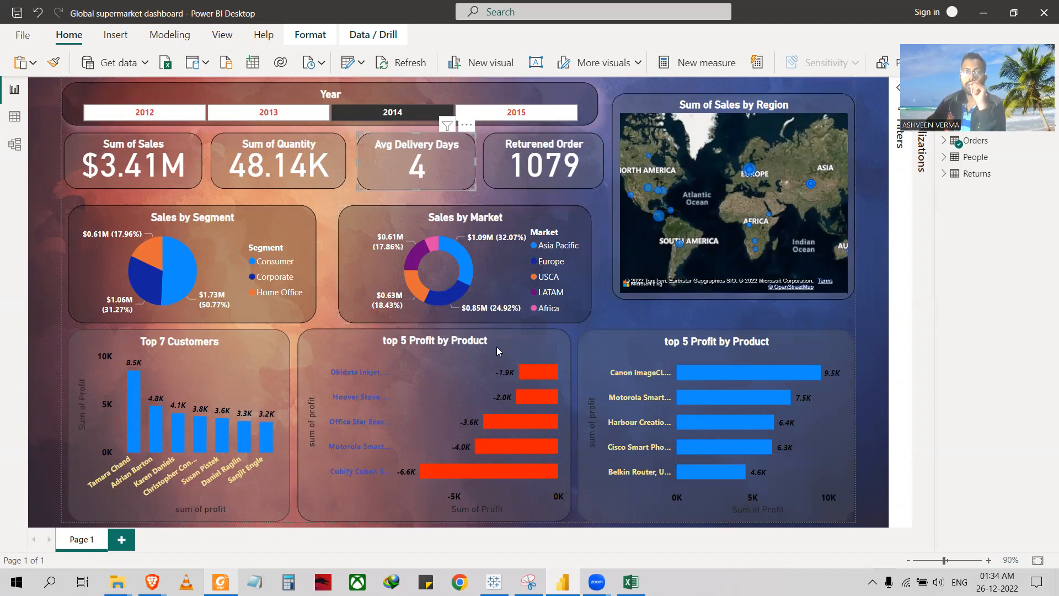
left_click(453, 339)
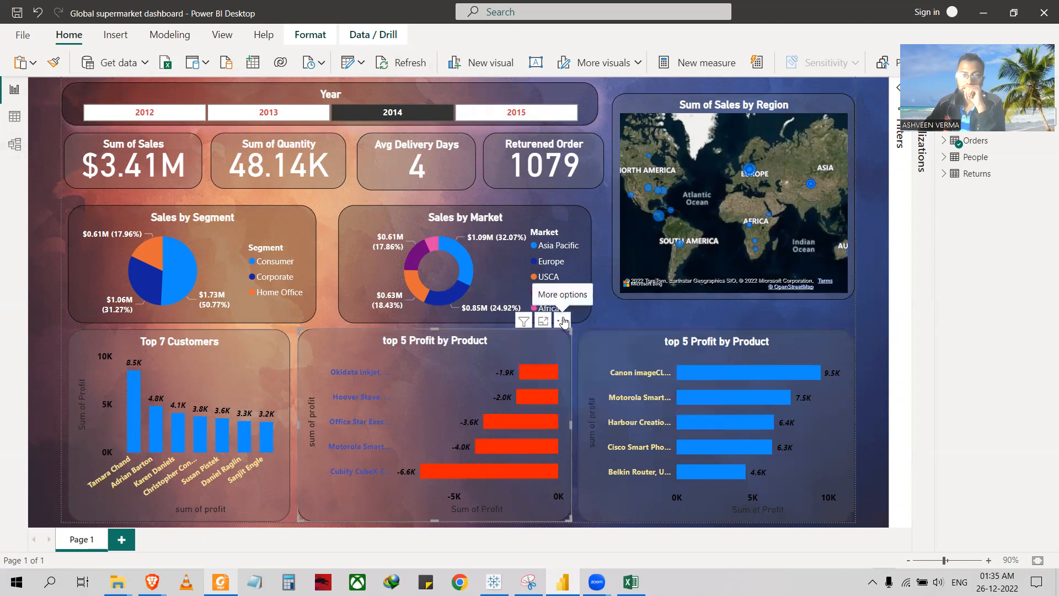
right_click(461, 342)
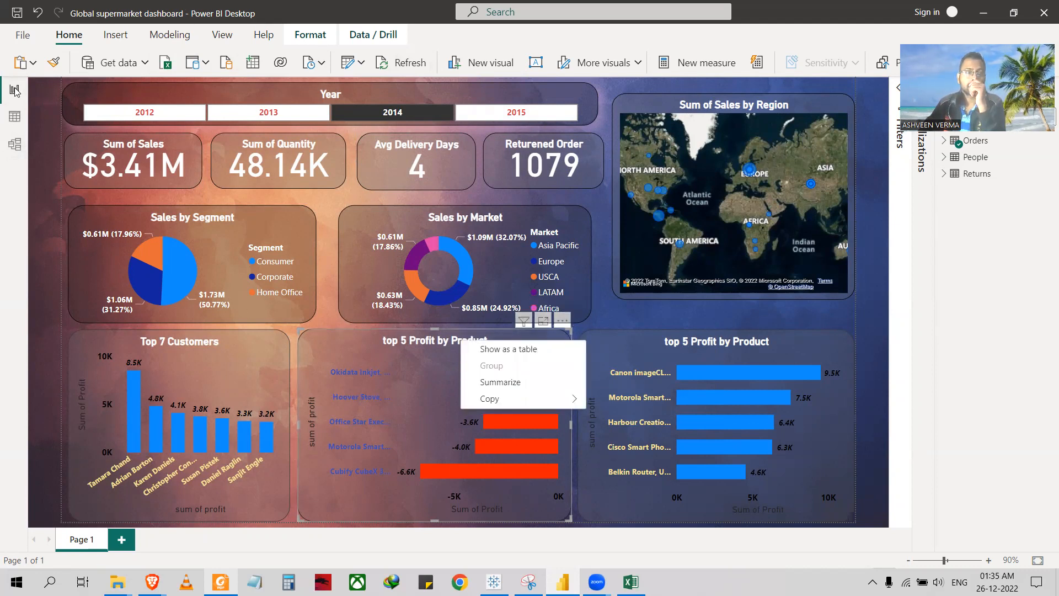
left_click(416, 371)
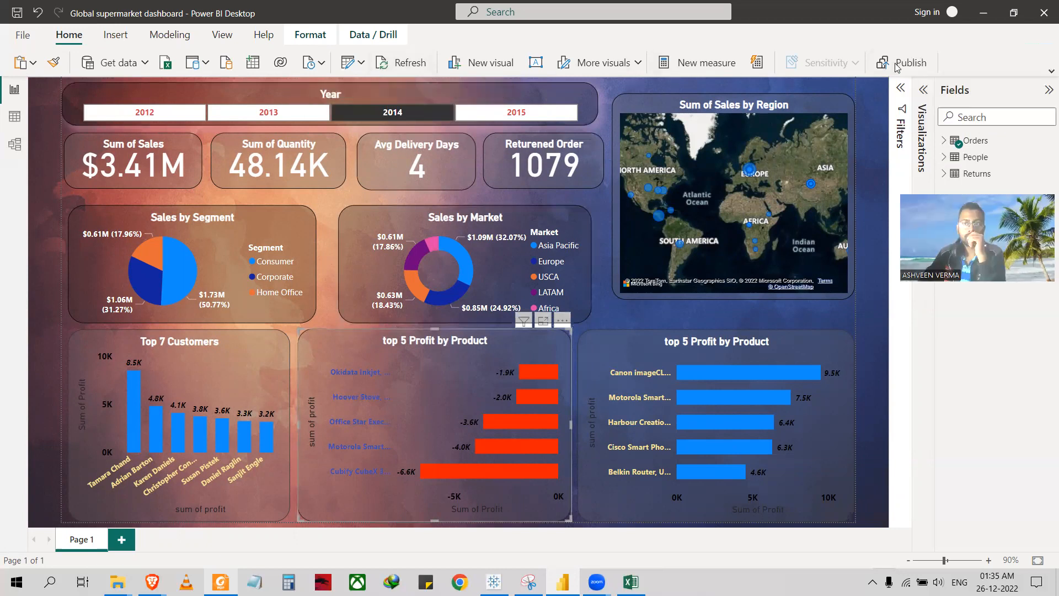
- Show the formatting options of the selected red profit-by-product chart and expand its general title settings
left_click(917, 139)
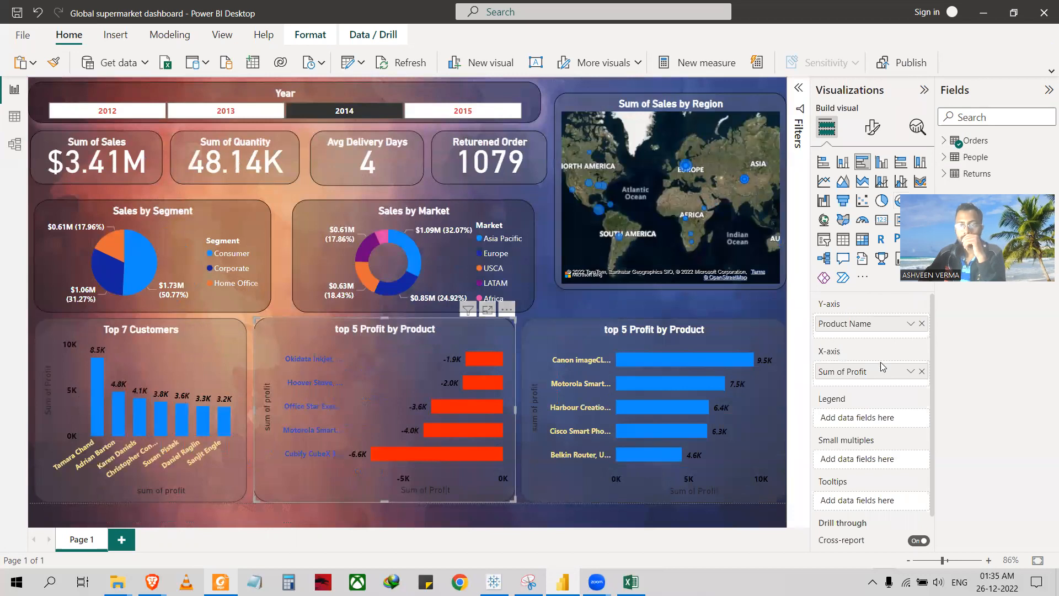
scroll(888, 396, "down", 1)
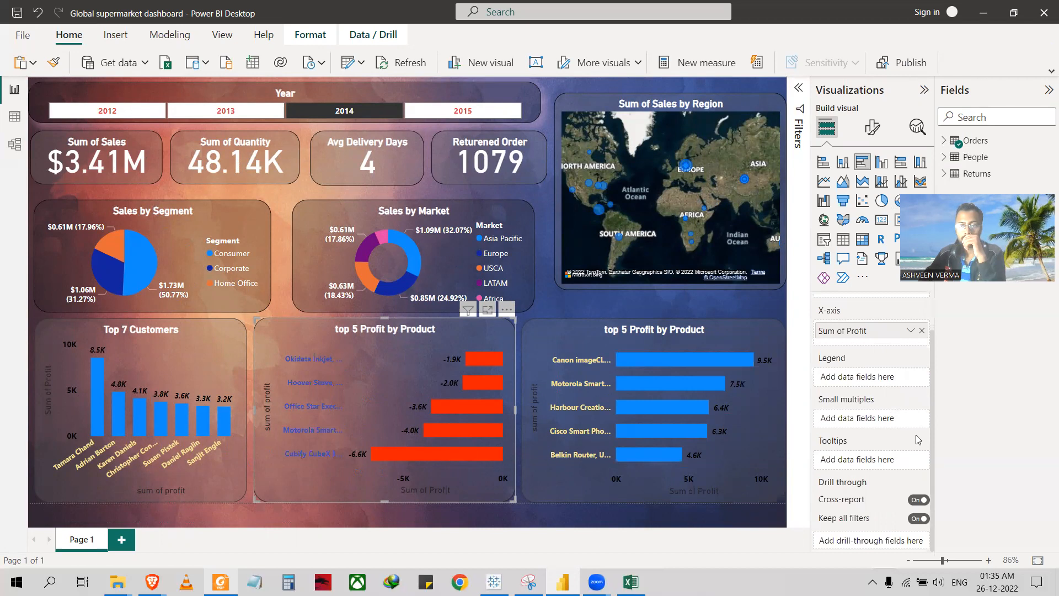
key("super+d")
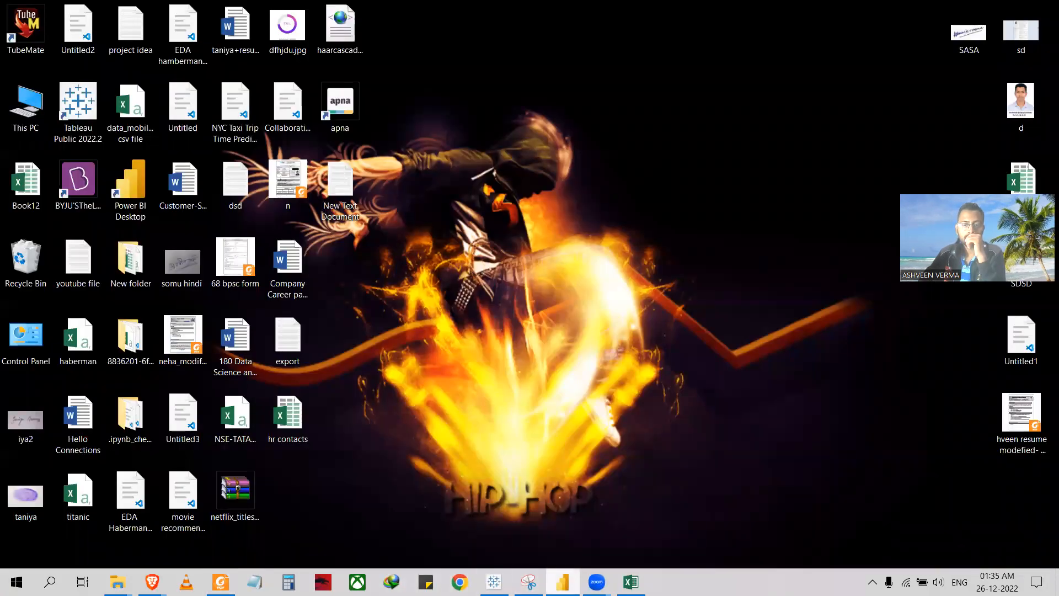
left_click(560, 579)
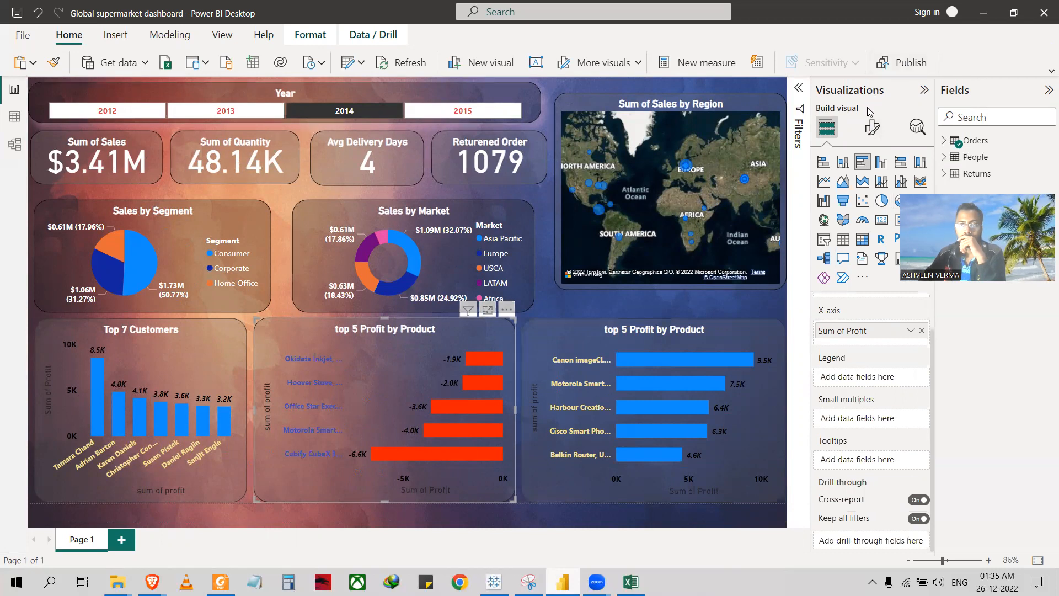
left_click(872, 127)
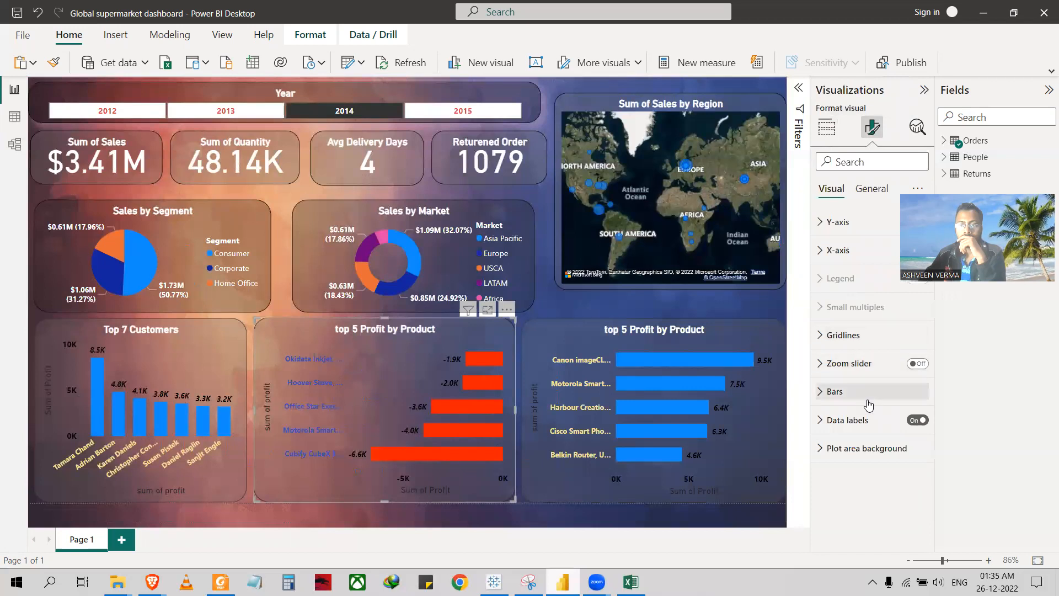
left_click(873, 193)
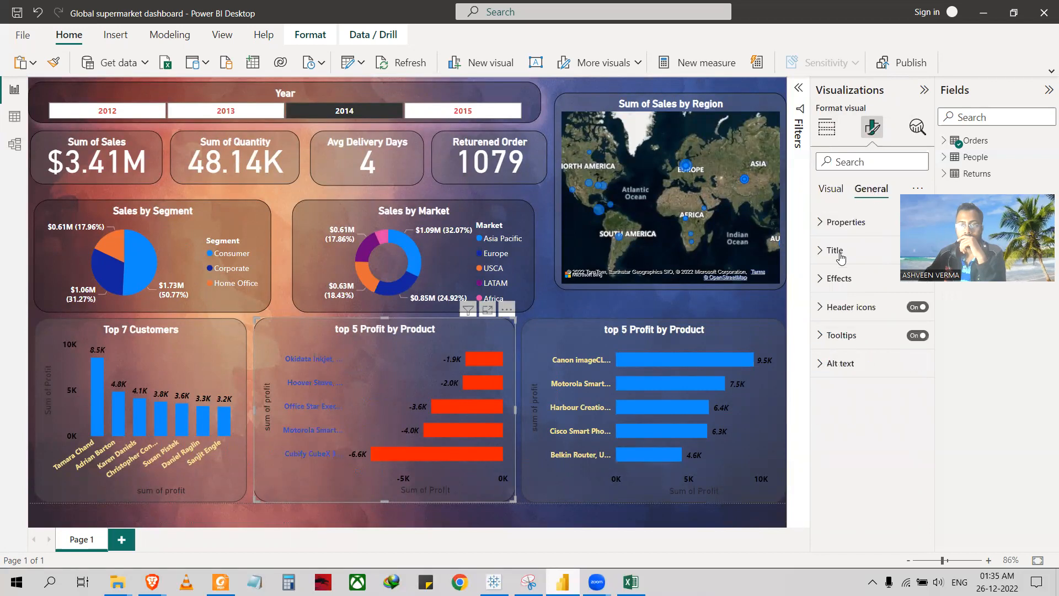
left_click(837, 251)
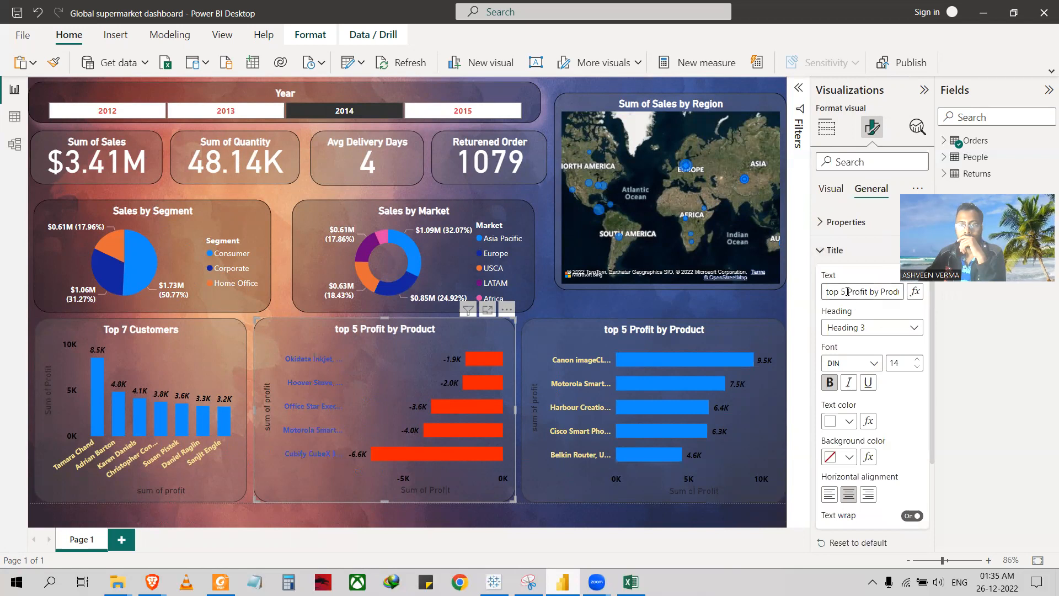
- Replace "Profit" with "Loss" so the red chart's title reads "top 5 Loss by Product", and collapse the Visualizations pane
left_click_drag(845, 291, 870, 291)
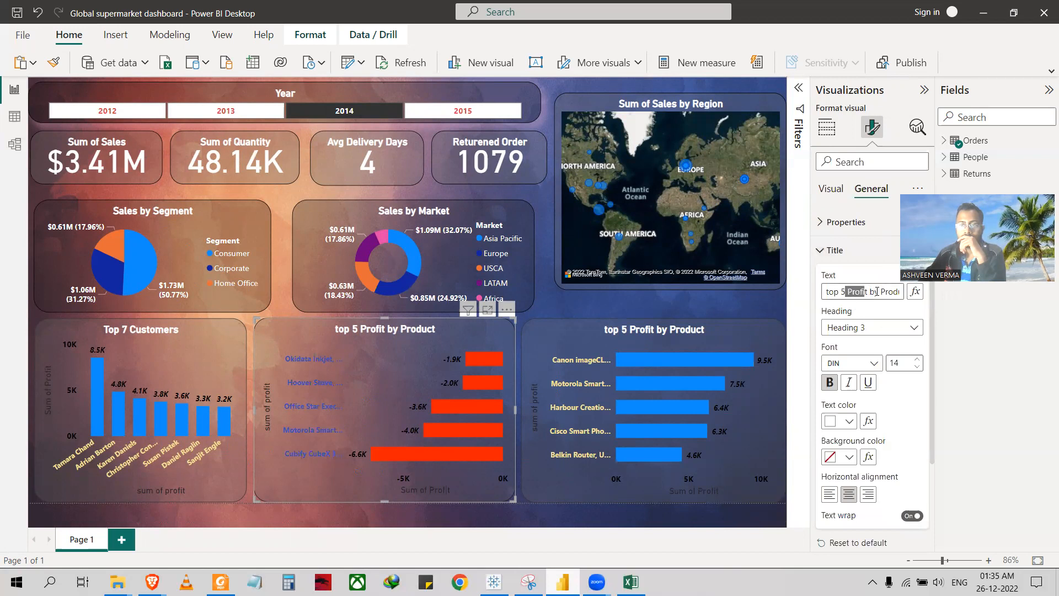
key("Delete")
key("Delete")
key("Delete")
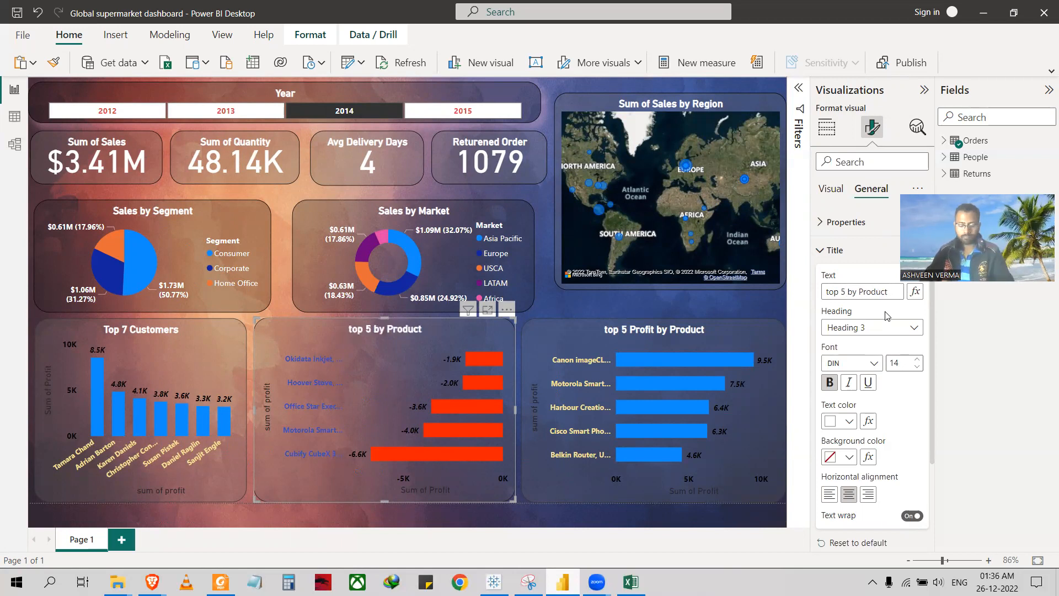
type("L")
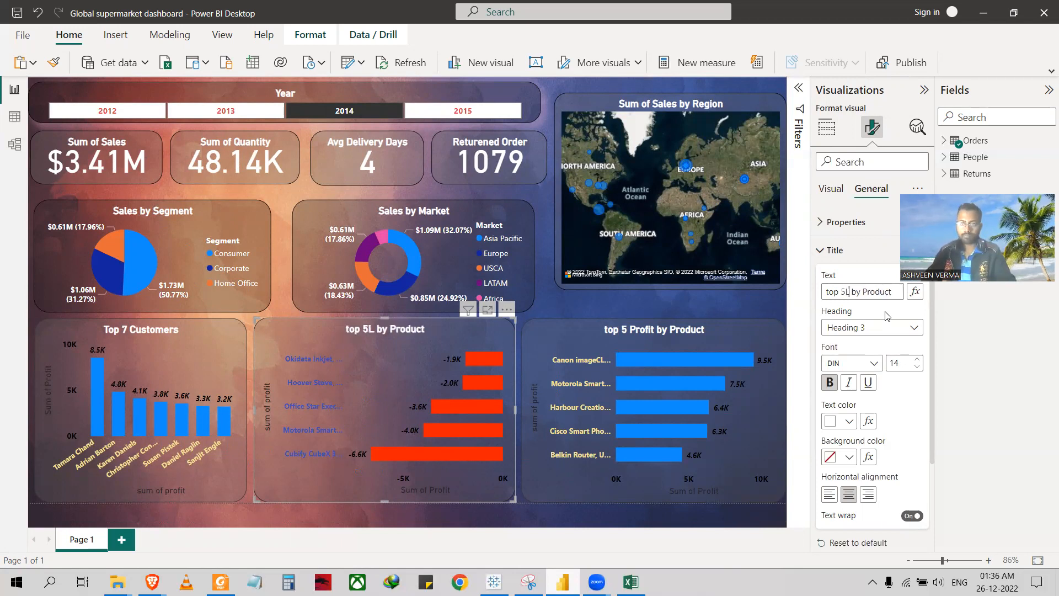
type("oss")
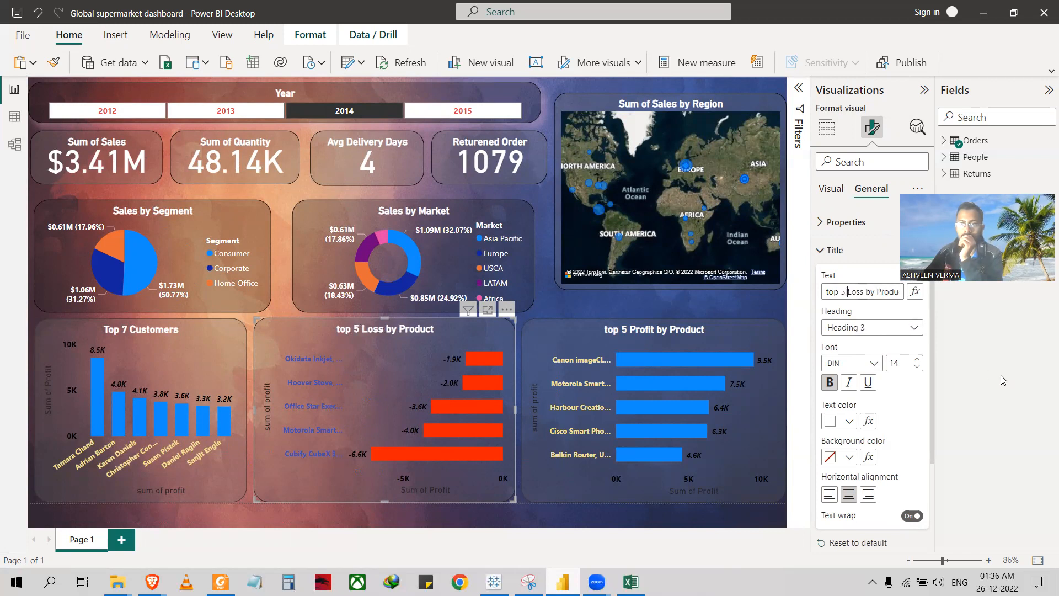
left_click(925, 91)
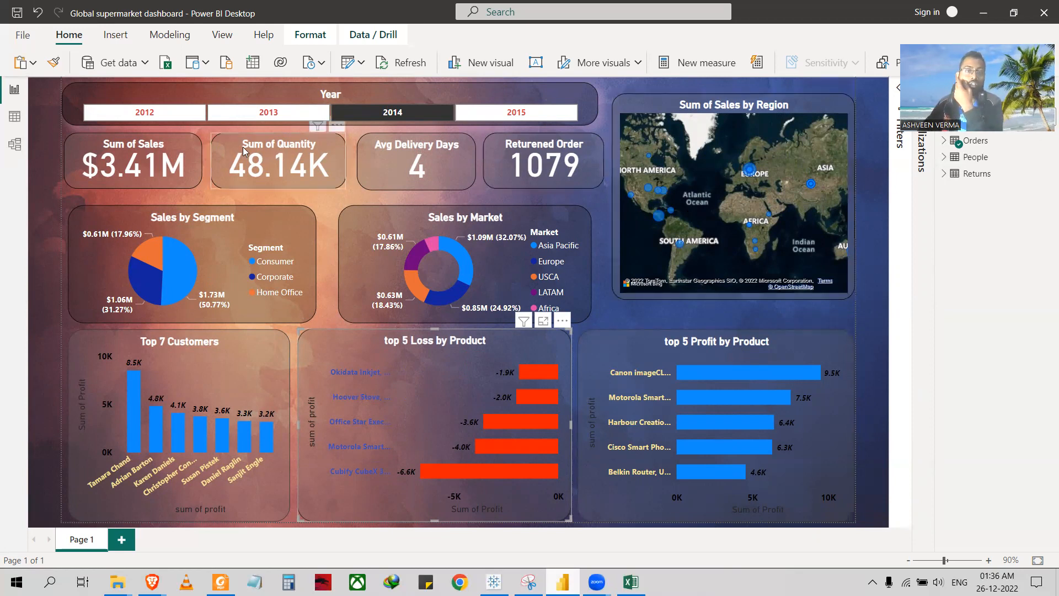
- Filter the dashboard by year to 2012, 2014 and 2015 in turn and compare the sales, quantity and profit visuals
left_click(164, 112)
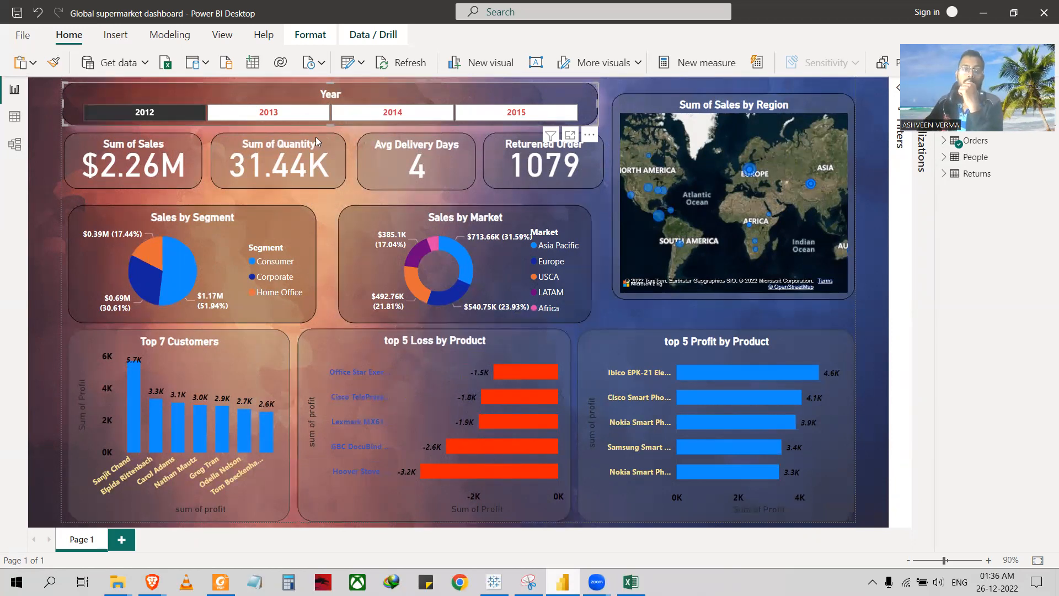
left_click(407, 113)
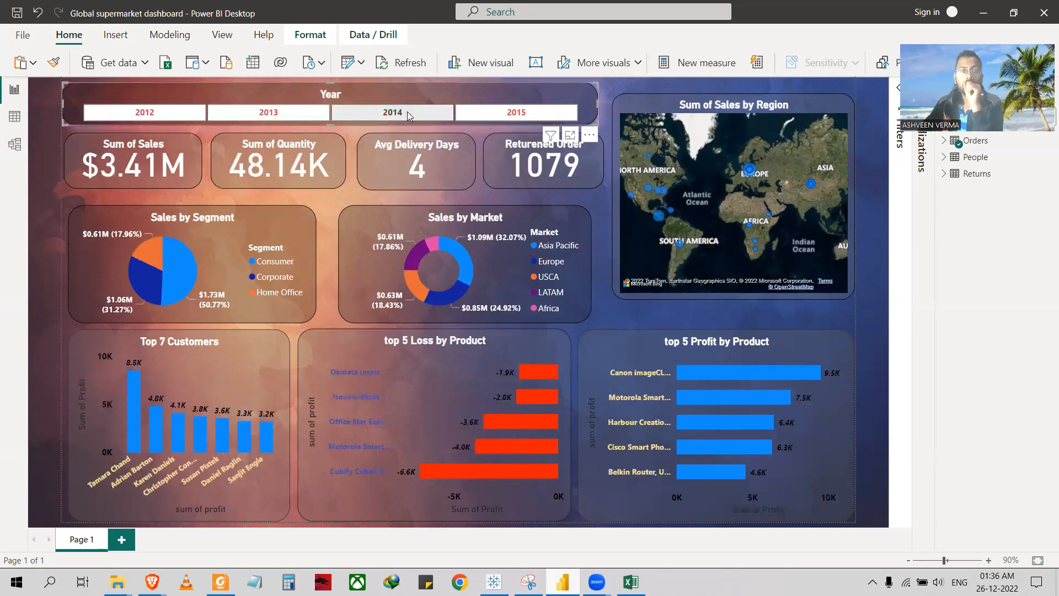
left_click(503, 117)
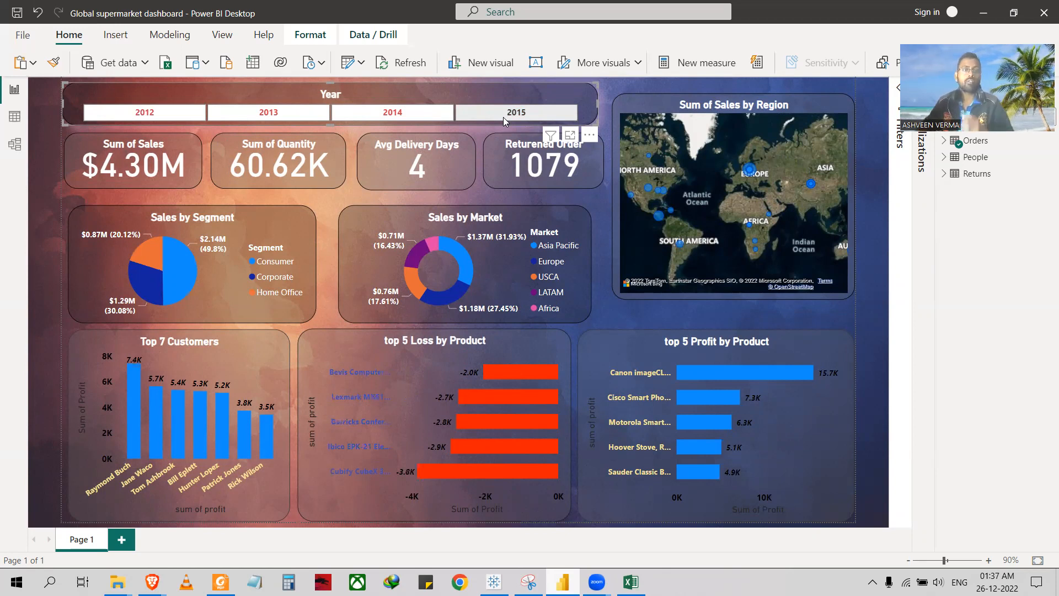
left_click(463, 107)
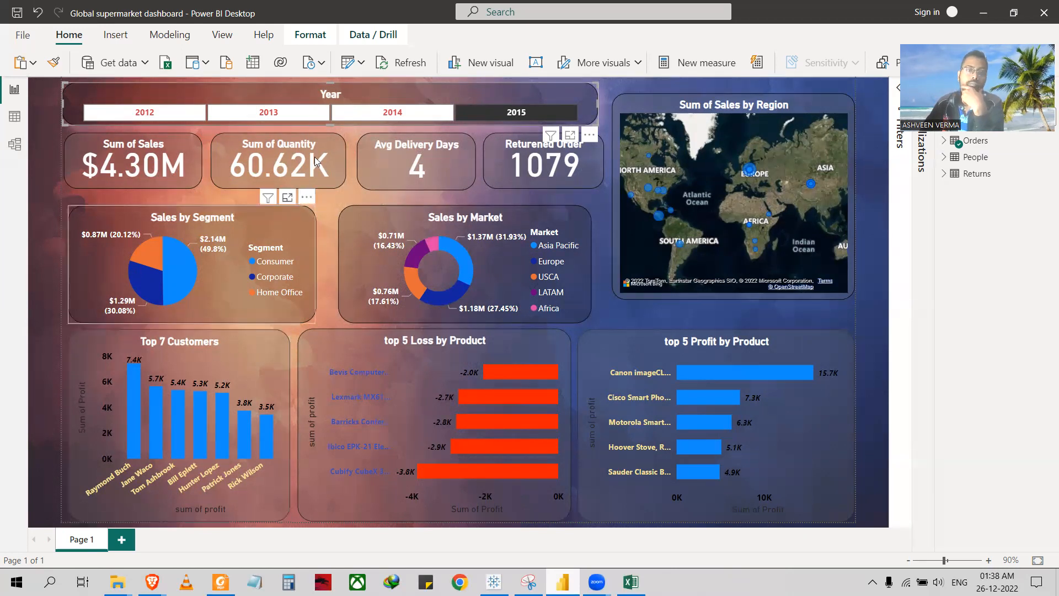
- Step the Year slicer back through 2014, 2013 and 2012 to compare the Top 7 Customers chart and the other visuals
left_click(373, 116)
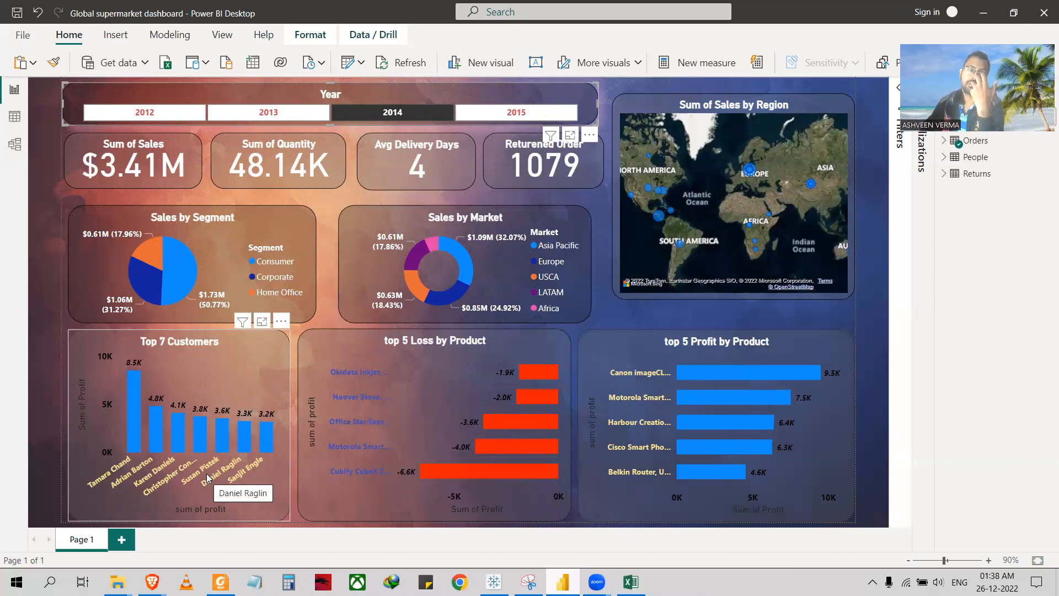
left_click(279, 108)
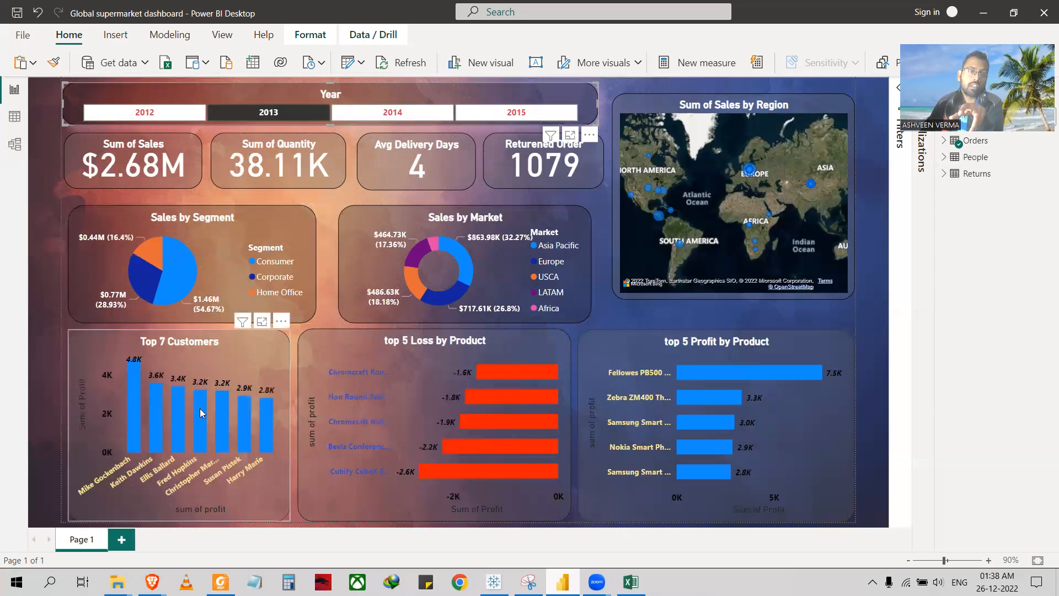
left_click(132, 115)
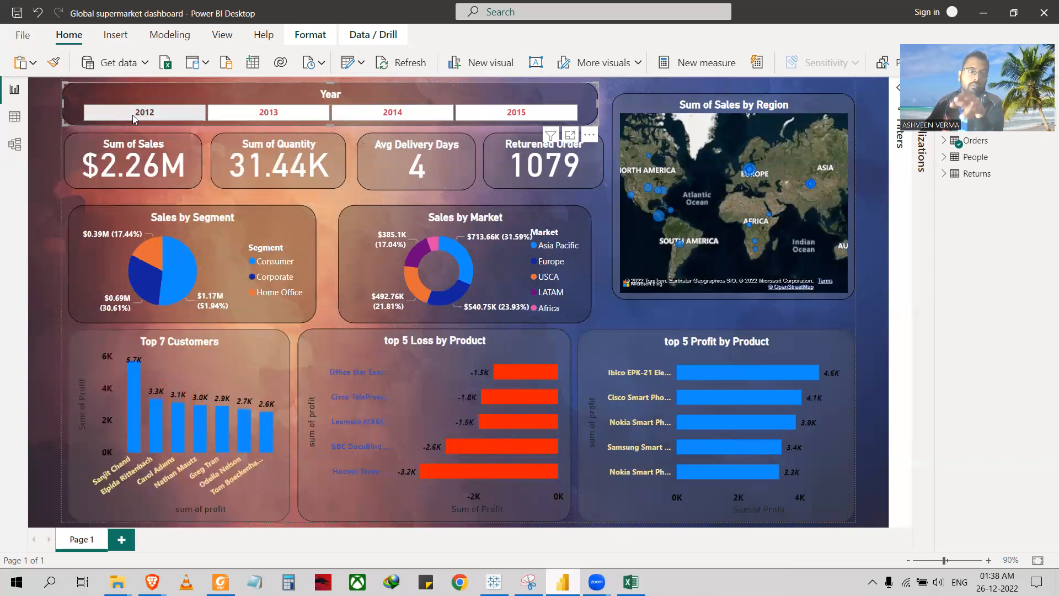